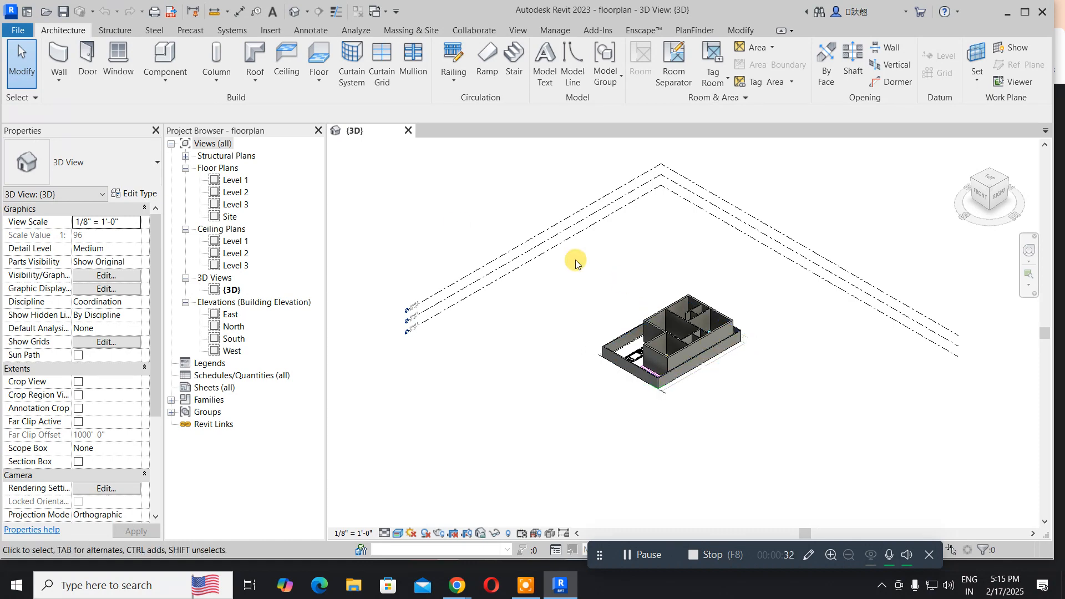
# Open the Level 1 floor plan and bring the upper part of the house layout into view
pyautogui.doubleClick(237, 180)
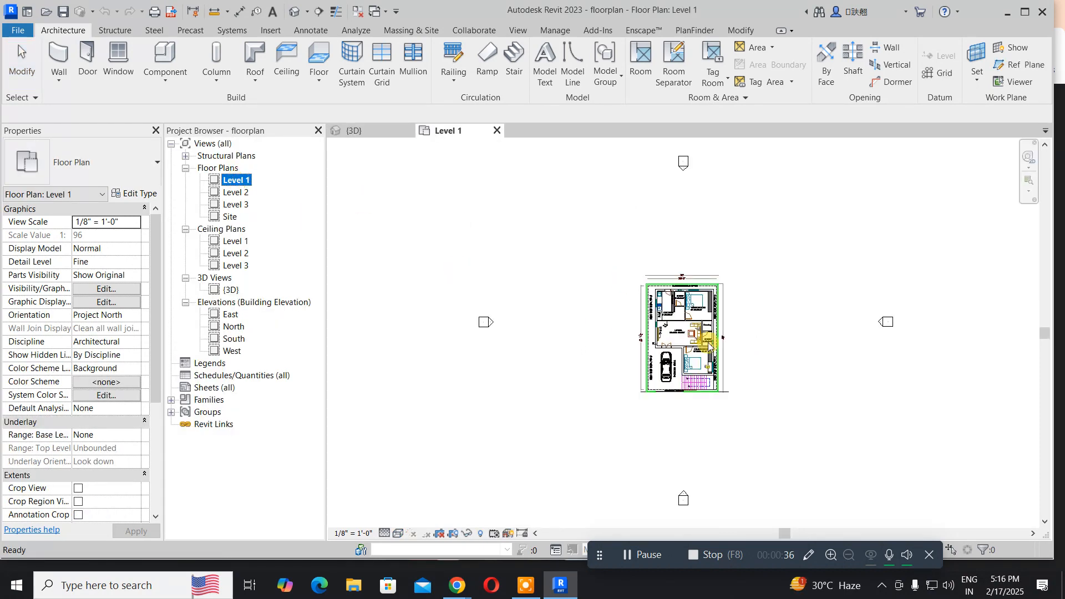
pyautogui.scroll(2, 721, 336)
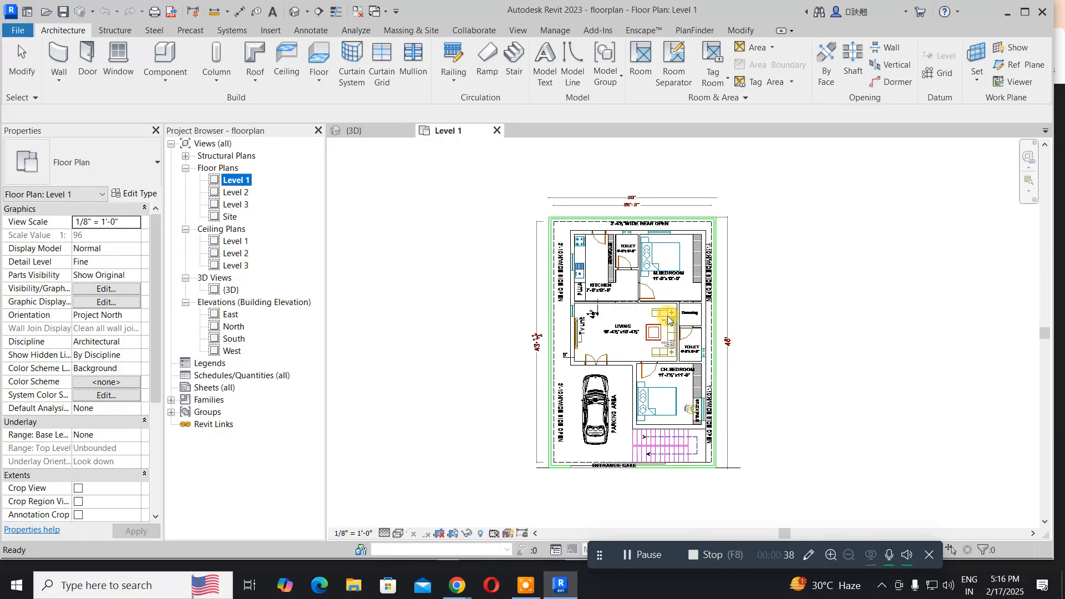
pyautogui.scroll(3, 632, 327)
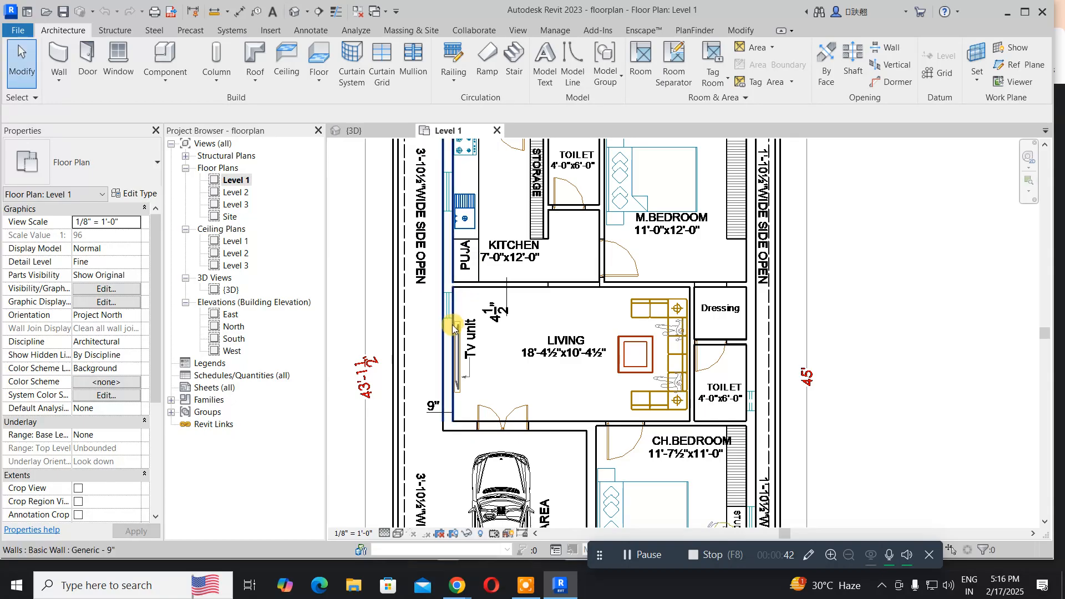
pyautogui.moveTo(466, 260); pyautogui.dragTo(438, 372, button='middle')
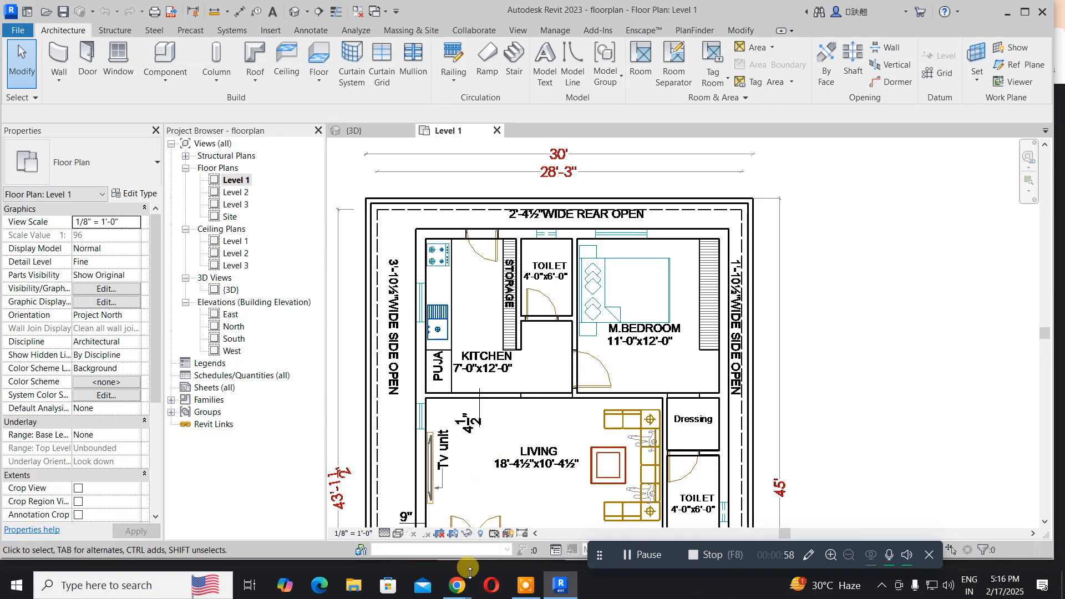
# Switch to the Google Meet call in Chrome, admit the waiting participant, and minimize the browser
pyautogui.moveTo(457, 590)
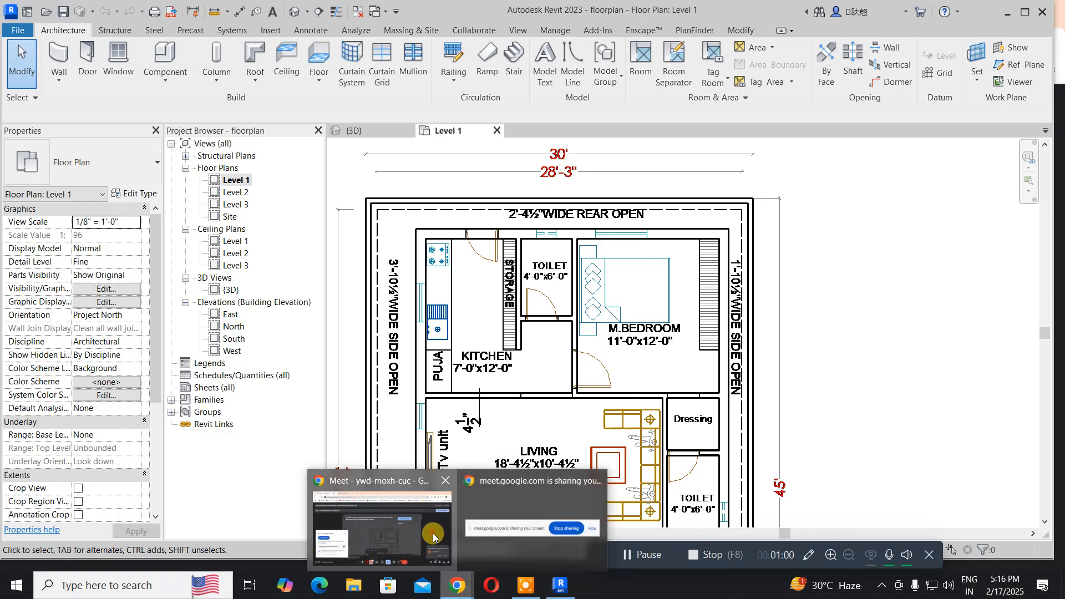
pyautogui.click(480, 504)
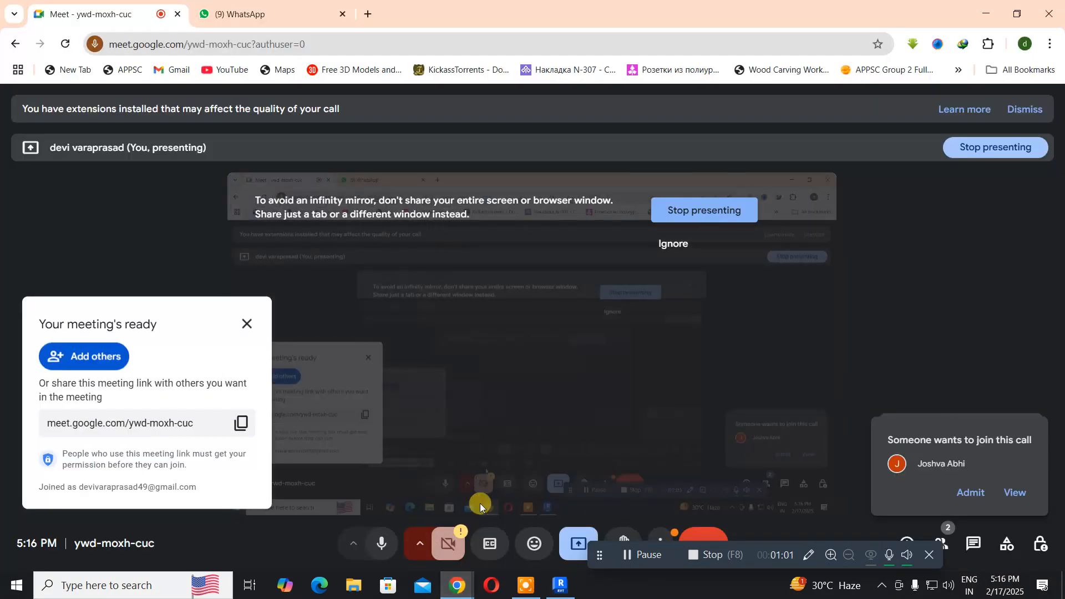
pyautogui.click(970, 492)
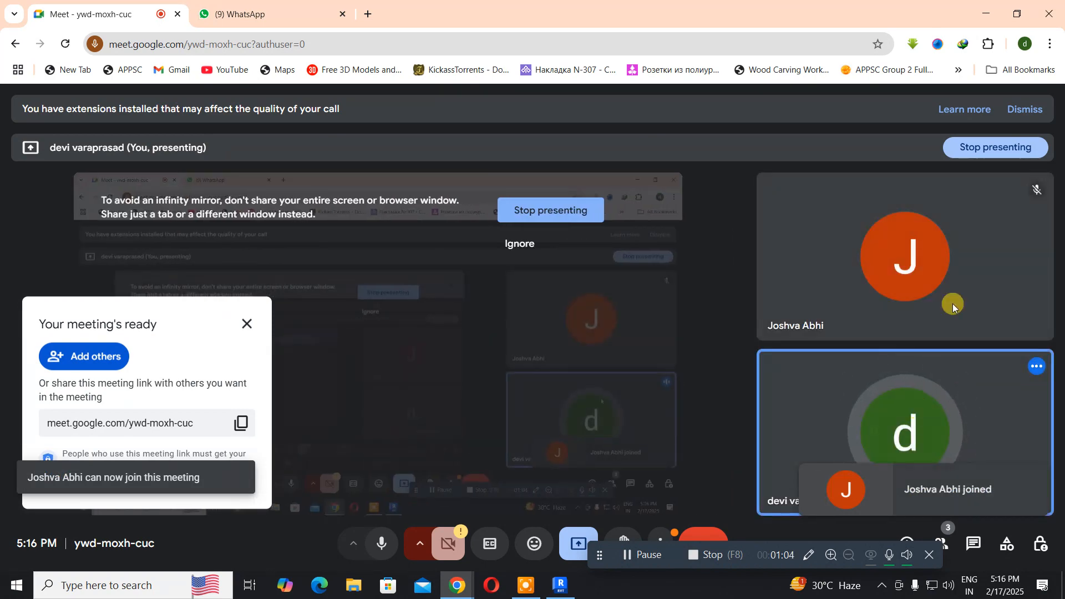
pyautogui.click(988, 12)
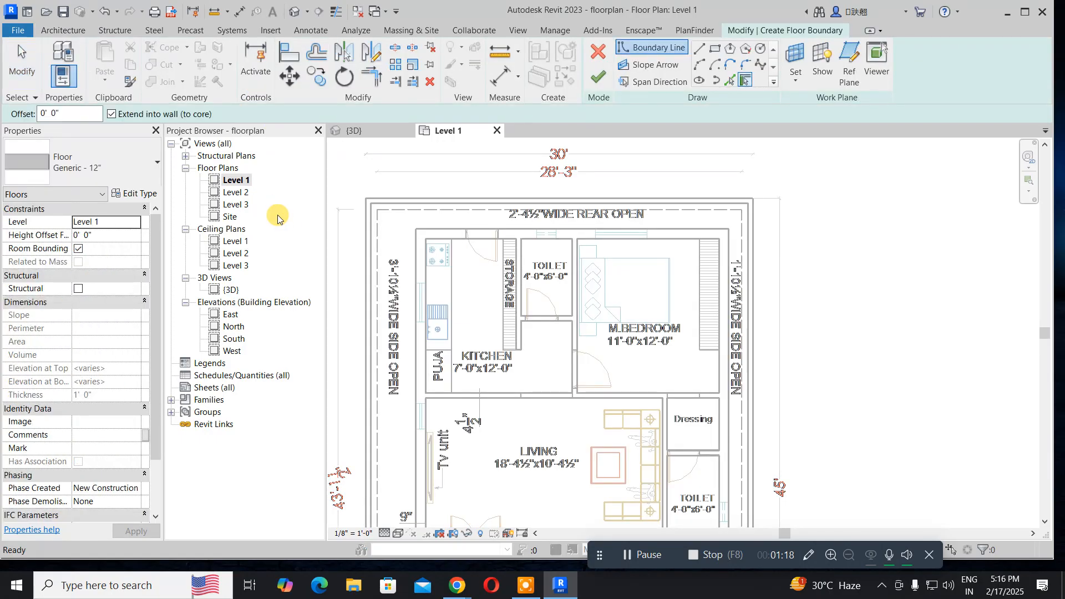
# Duplicate the Generic - 12" floor type as Generic - 6" and set its structure layer thickness to 6"
pyautogui.click(127, 194)
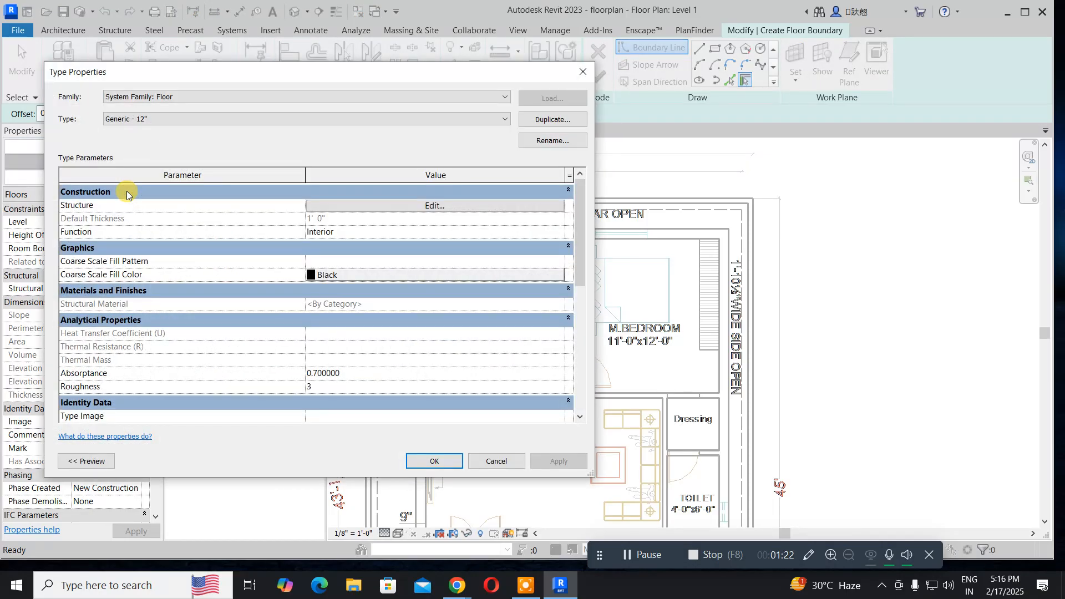
pyautogui.click(547, 120)
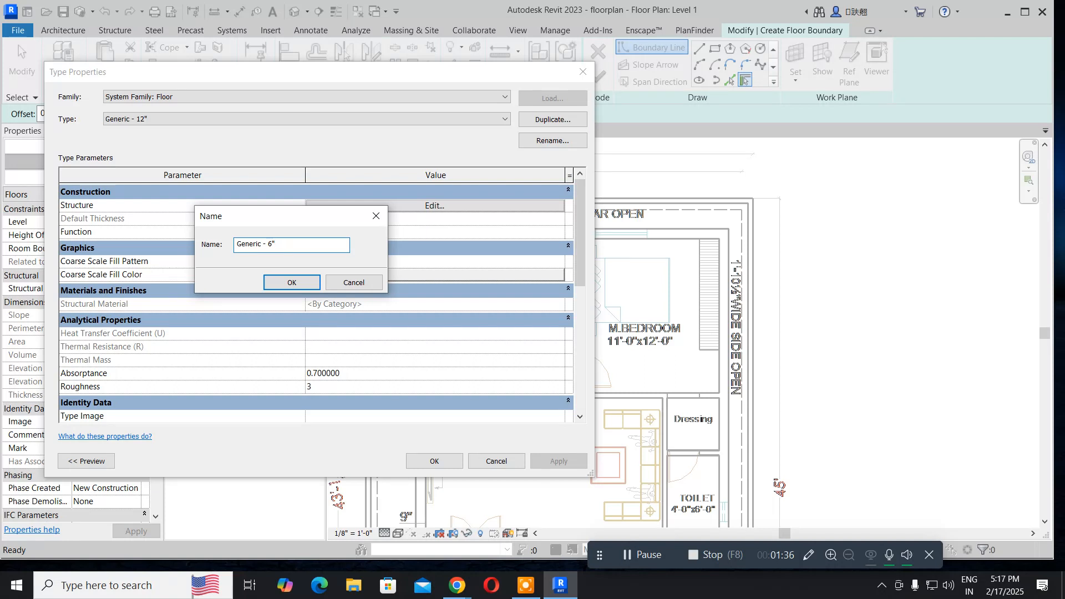
pyautogui.click(275, 285)
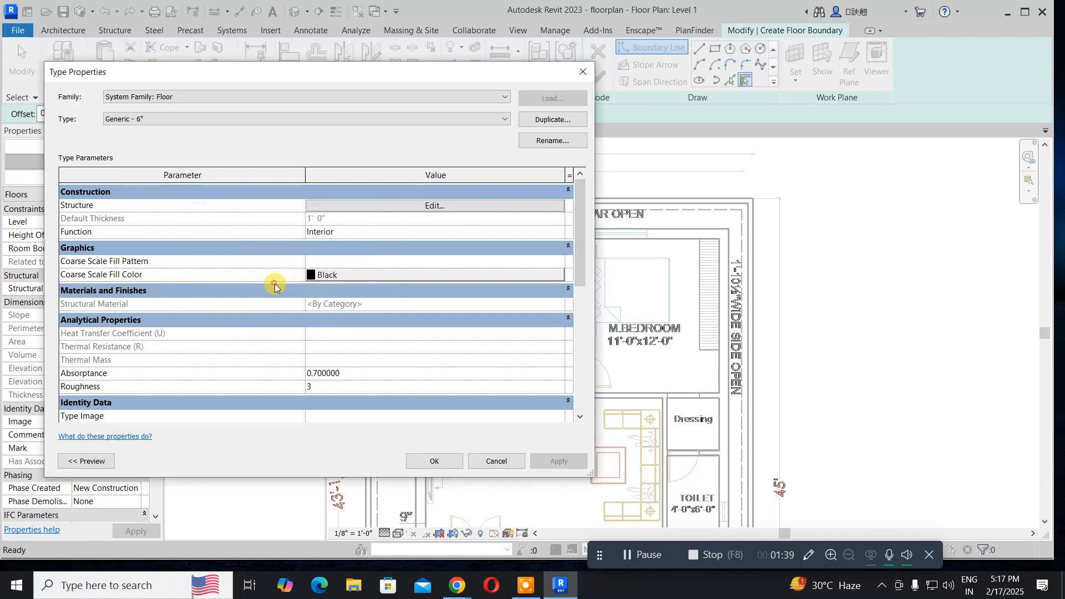
pyautogui.click(380, 206)
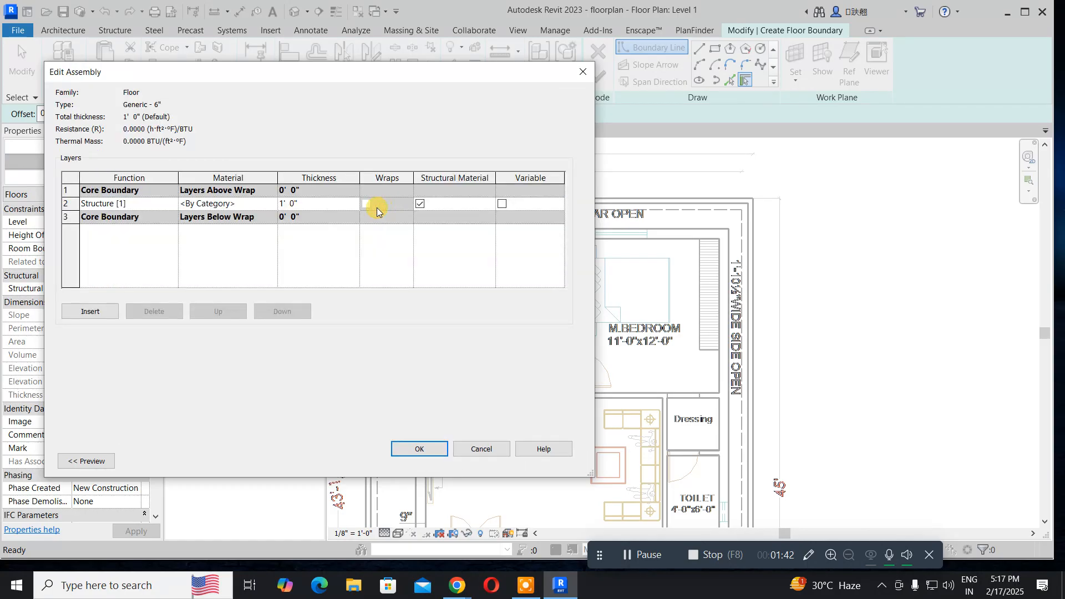
pyautogui.click(317, 204)
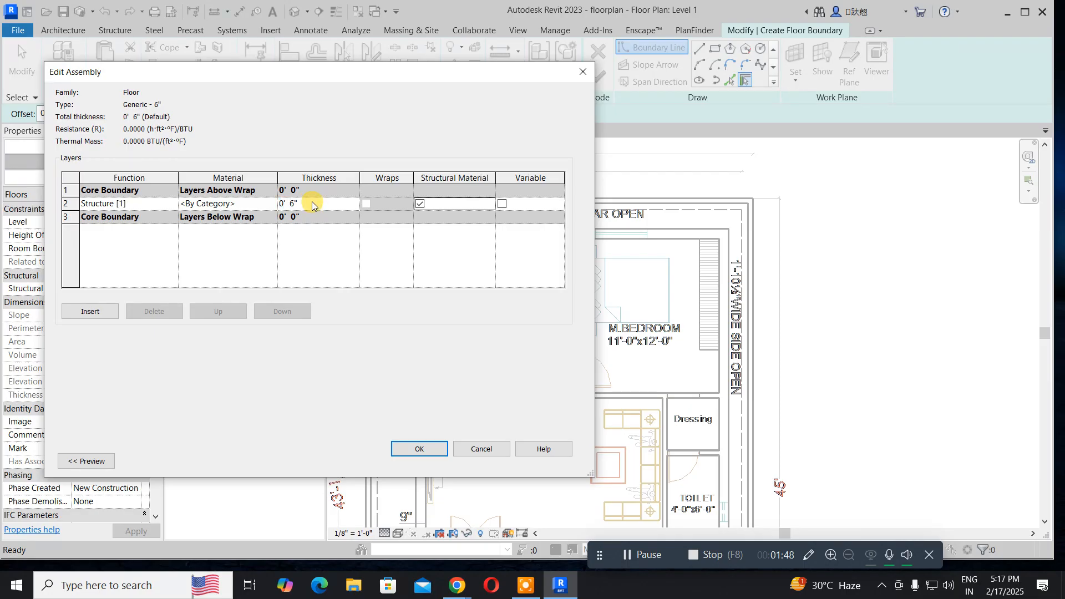
pyautogui.click(404, 448)
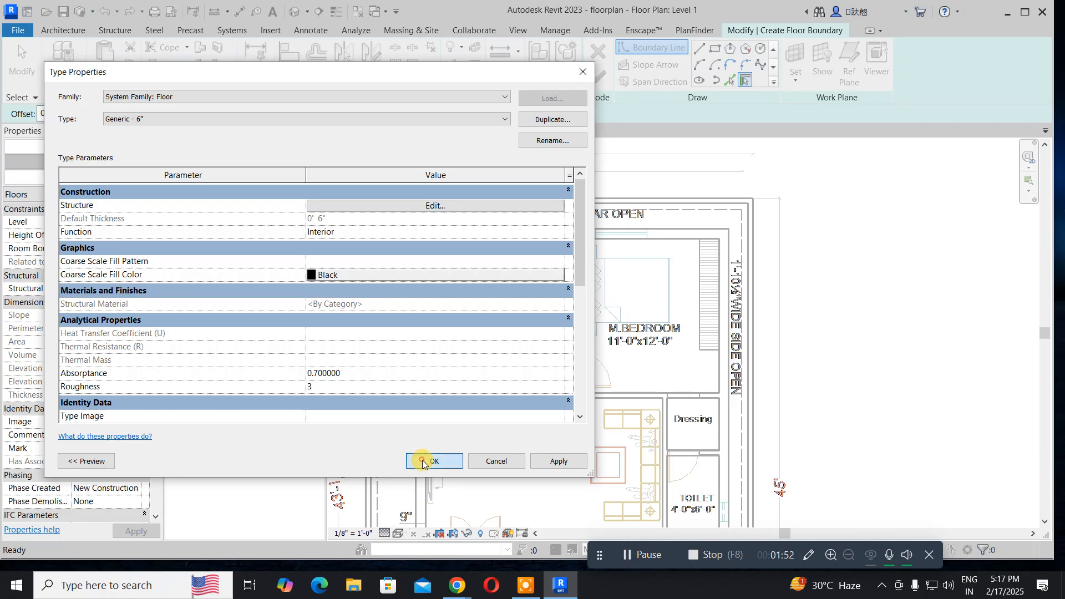
pyautogui.click(422, 460)
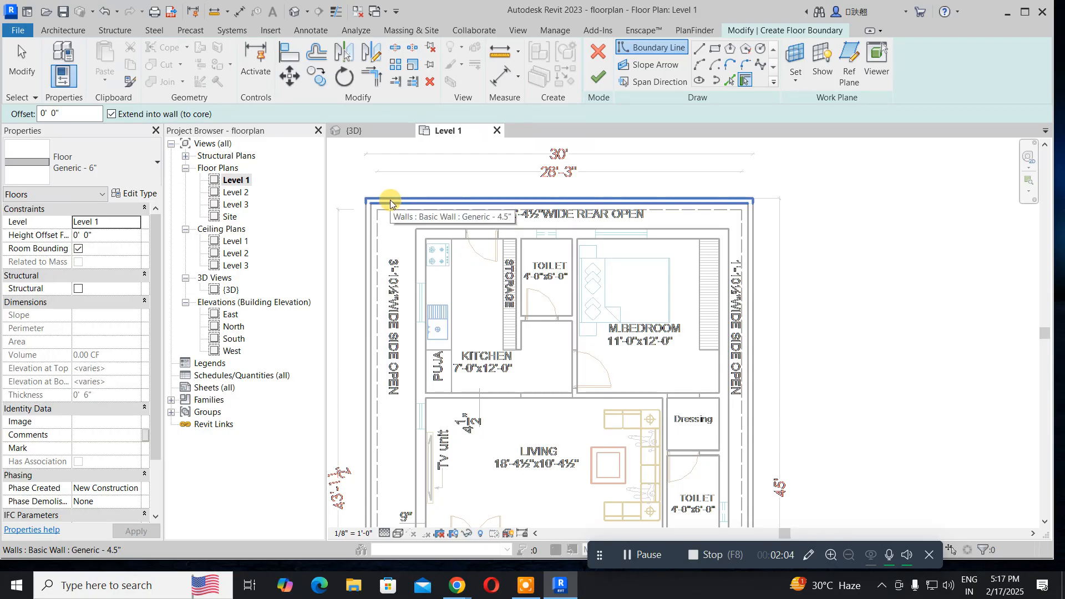
# Try to pick the chain of outer compound walls as the floor boundary
pyautogui.press('Tab')
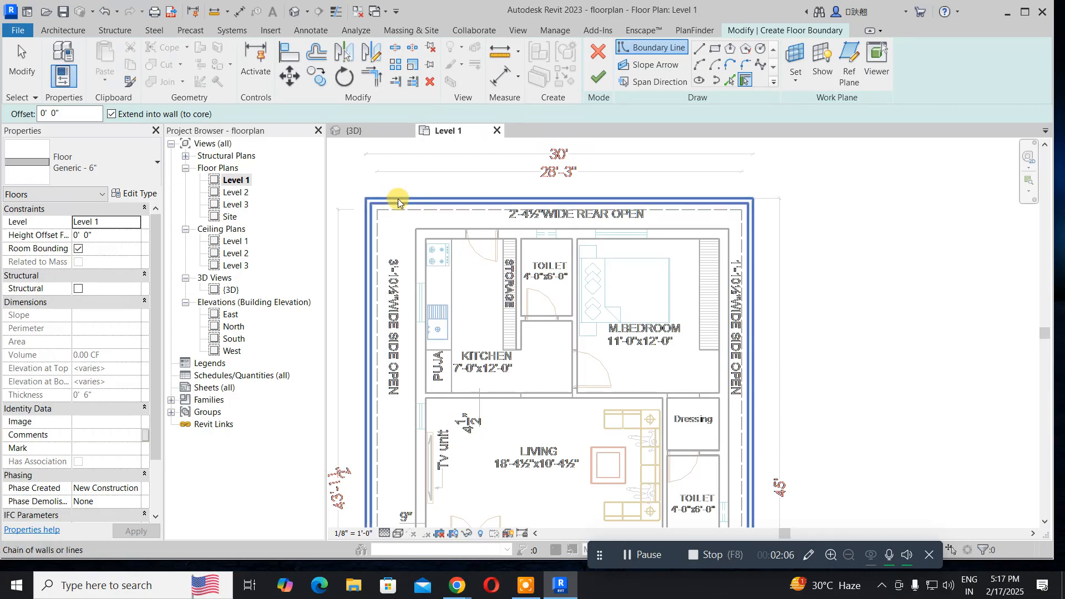
pyautogui.click(397, 198)
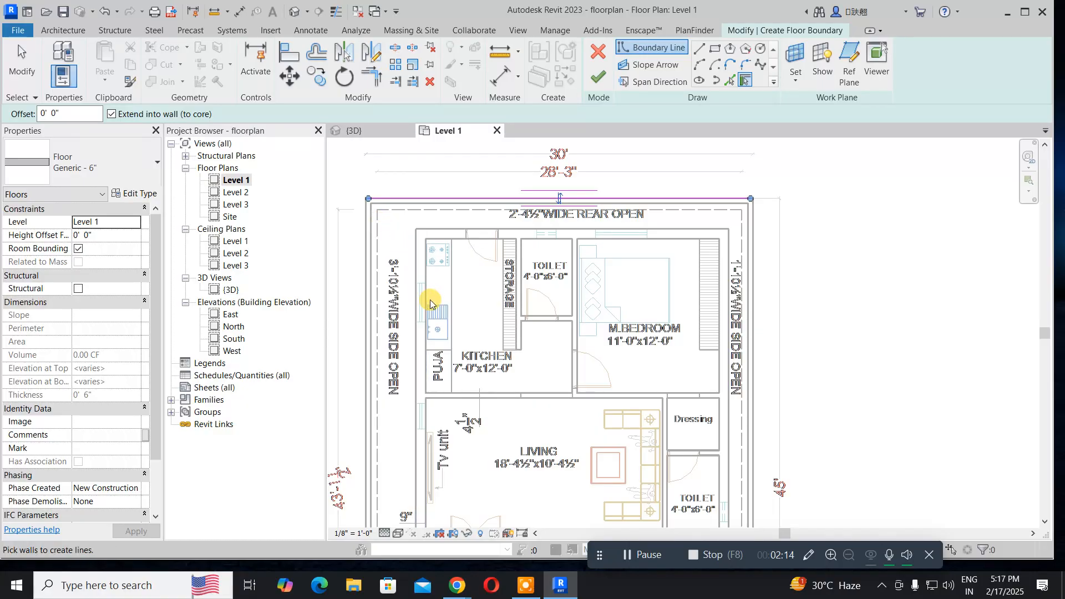
pyautogui.scroll(-4, 430, 302)
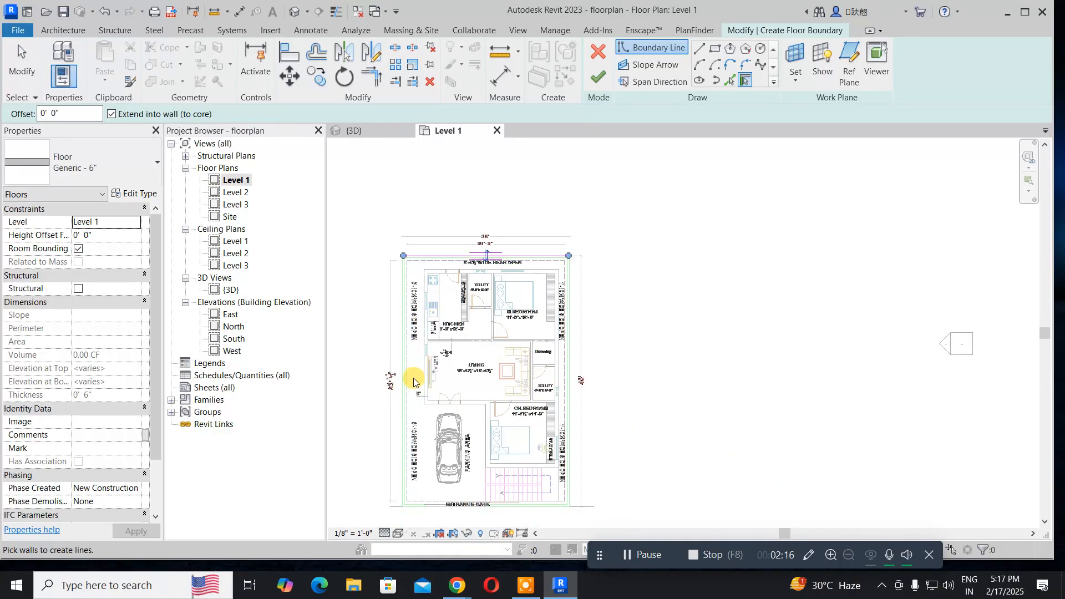
pyautogui.moveTo(413, 381); pyautogui.dragTo(408, 315, button='middle')
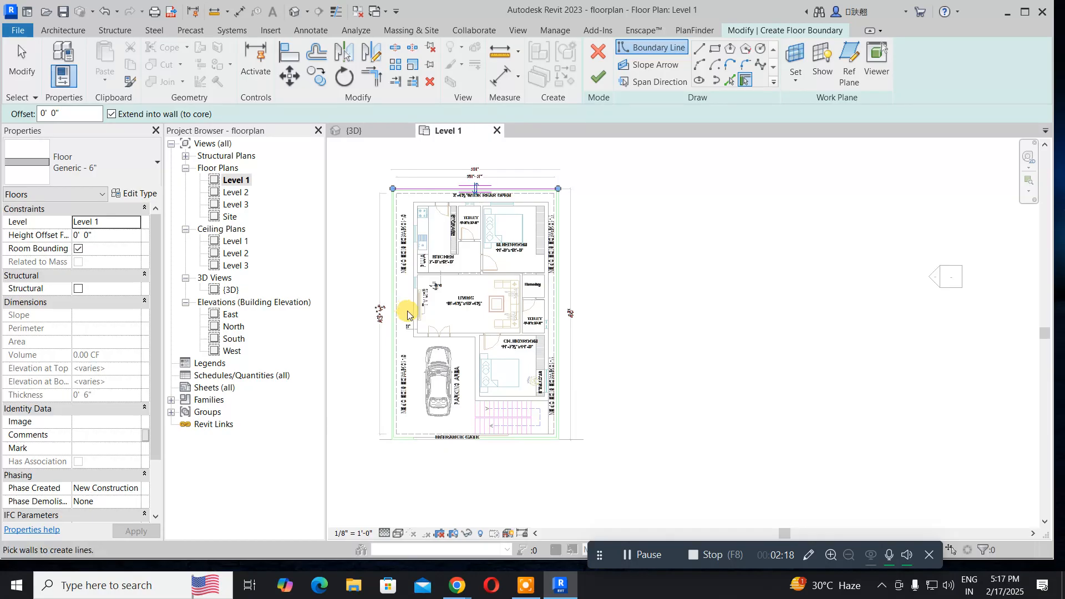
pyautogui.scroll(3, 441, 315)
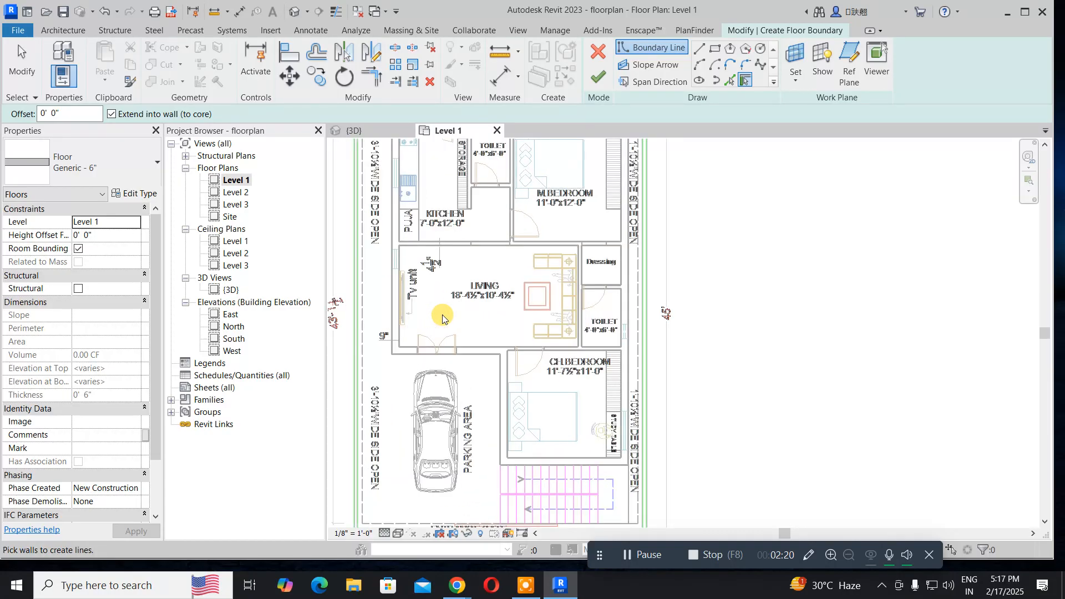
pyautogui.moveTo(440, 290); pyautogui.dragTo(468, 424, button='middle')
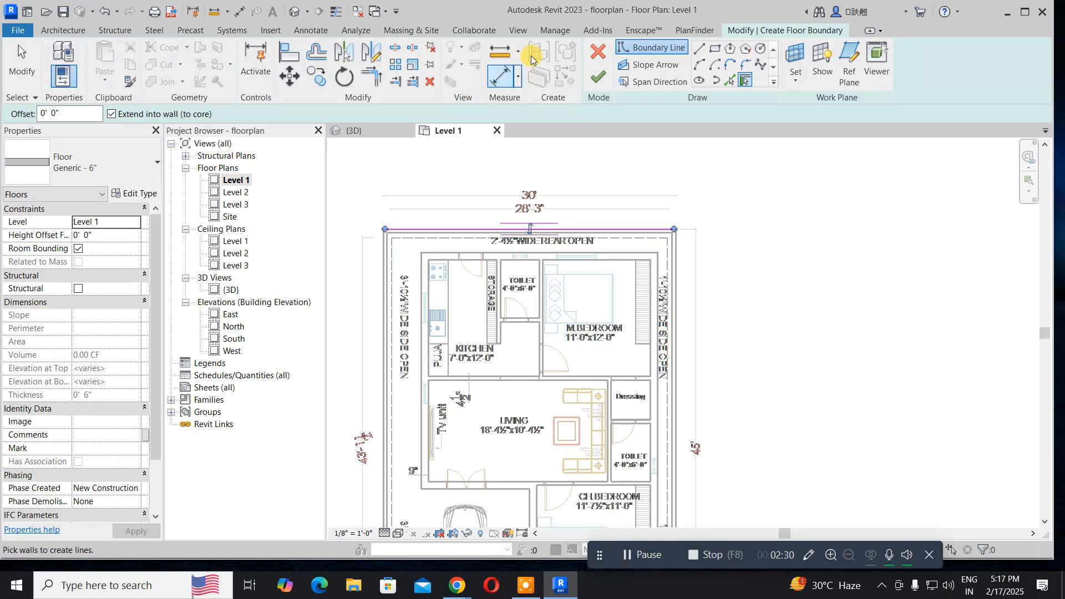
# Quit the floor sketch and discard the unfinished floor
pyautogui.click(598, 50)
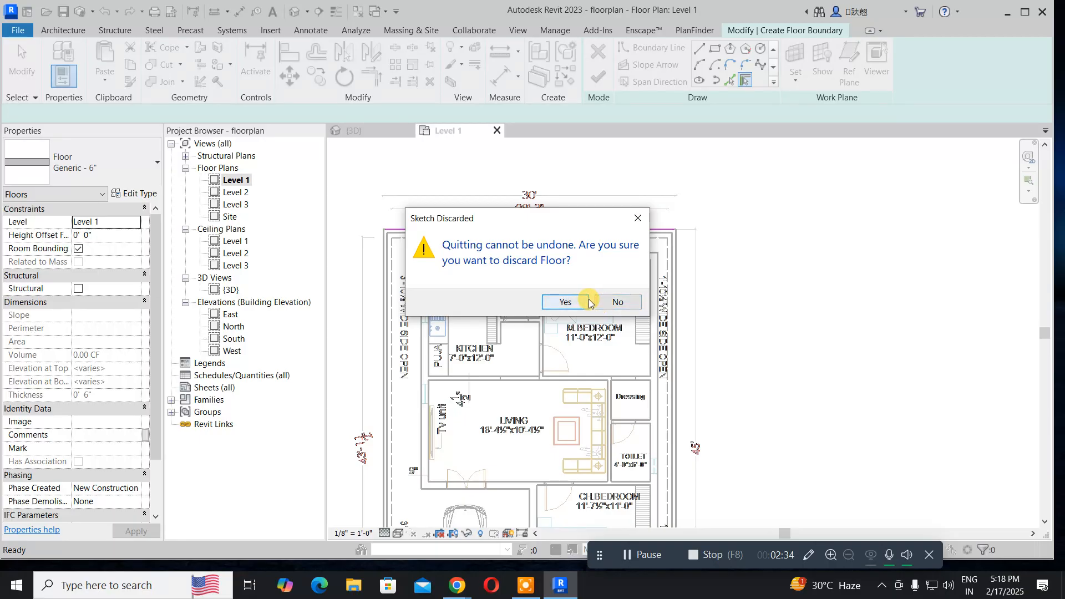
pyautogui.click(609, 303)
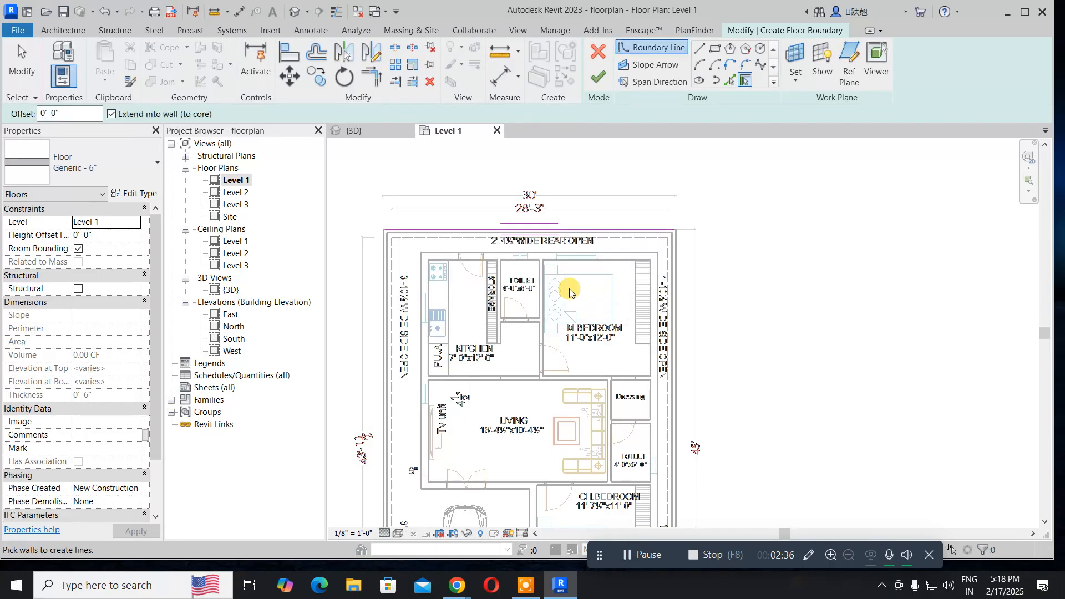
pyautogui.click(598, 51)
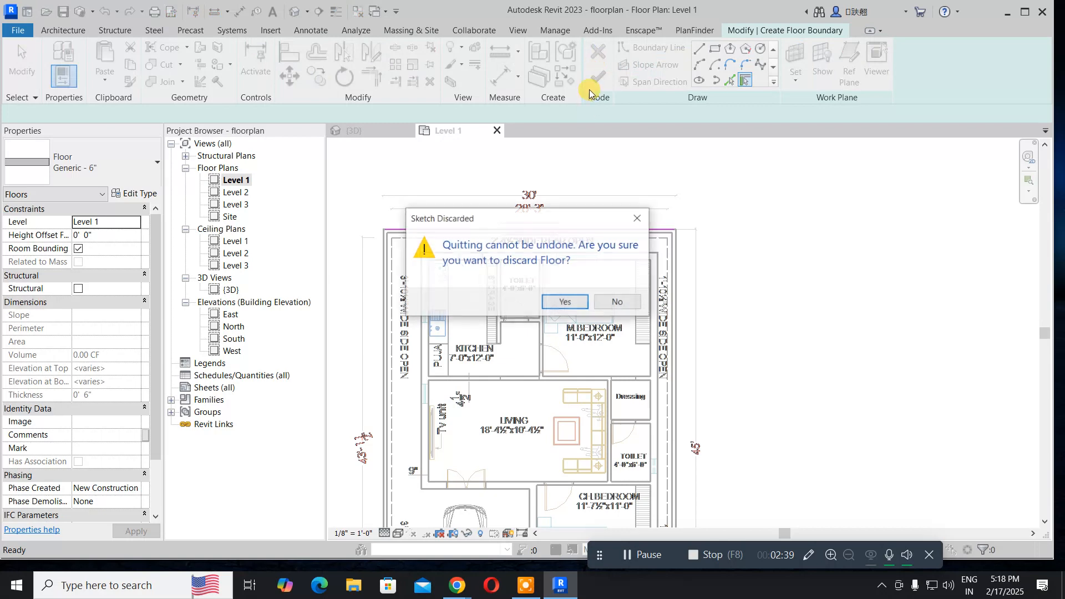
pyautogui.click(566, 302)
# Start a new floor on Level 1 and pick the rear compound wall as a boundary line
pyautogui.scroll(2, 556, 298)
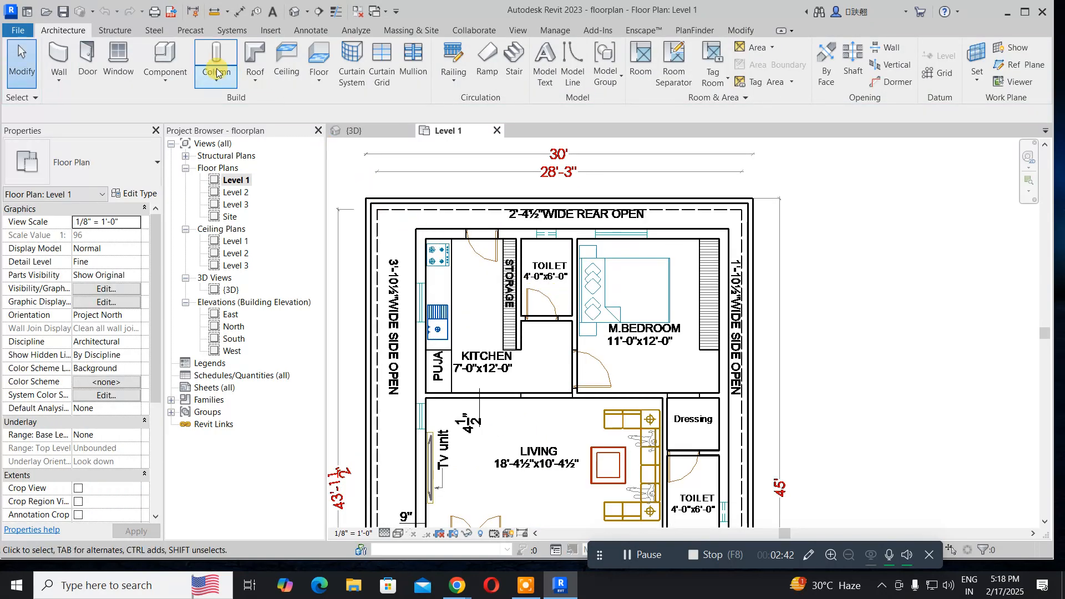
pyautogui.click(321, 56)
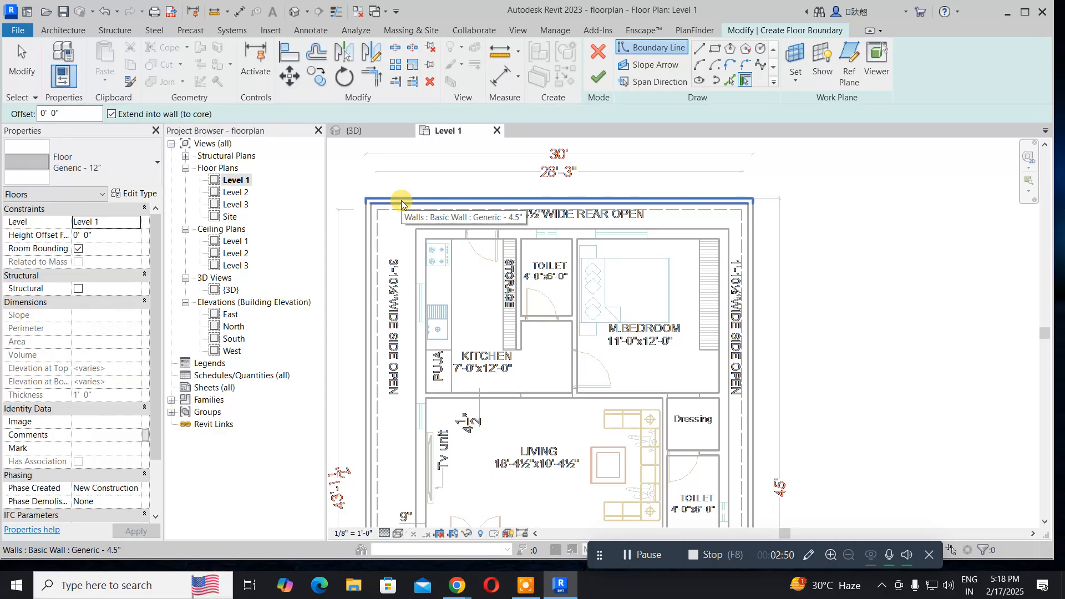
pyautogui.press('Tab')
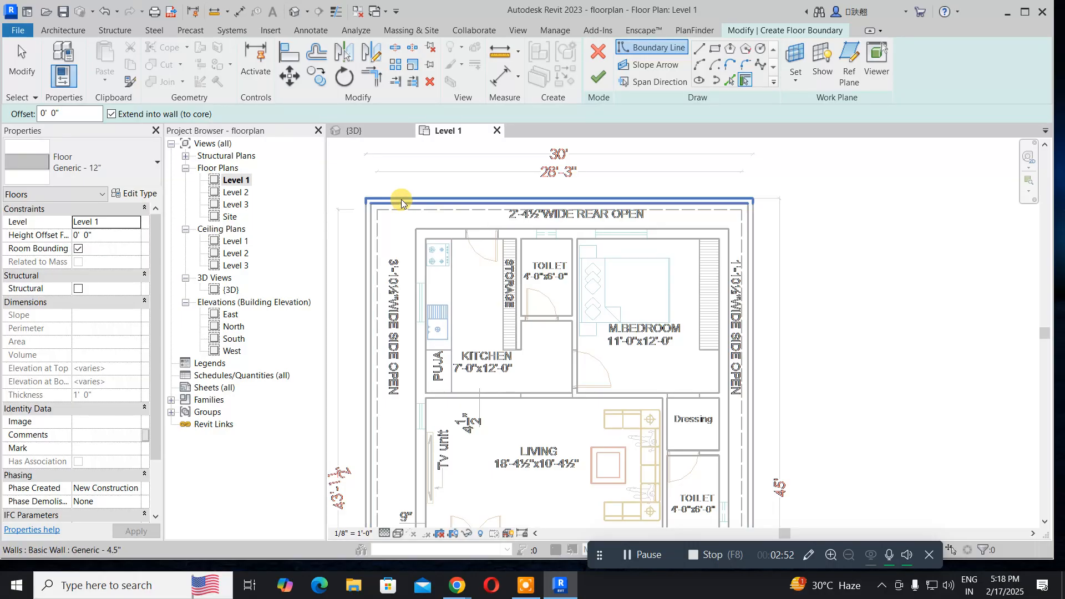
pyautogui.click(401, 199)
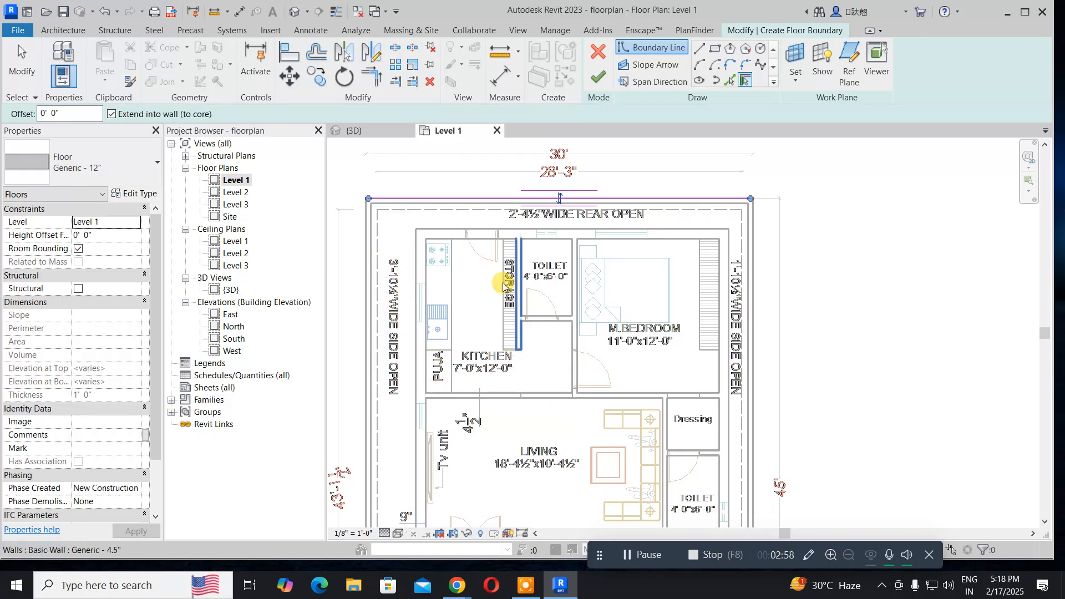
# Try to finish the floor sketch with only the rear boundary line and return to sketch editing
pyautogui.click(588, 81)
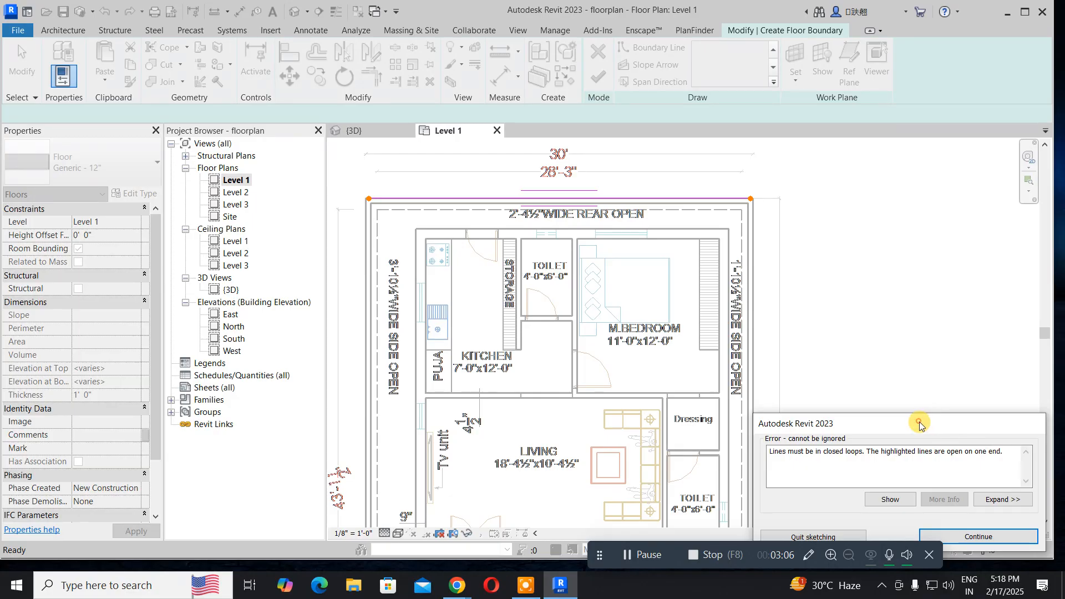
pyautogui.moveTo(906, 415); pyautogui.dragTo(736, 285)
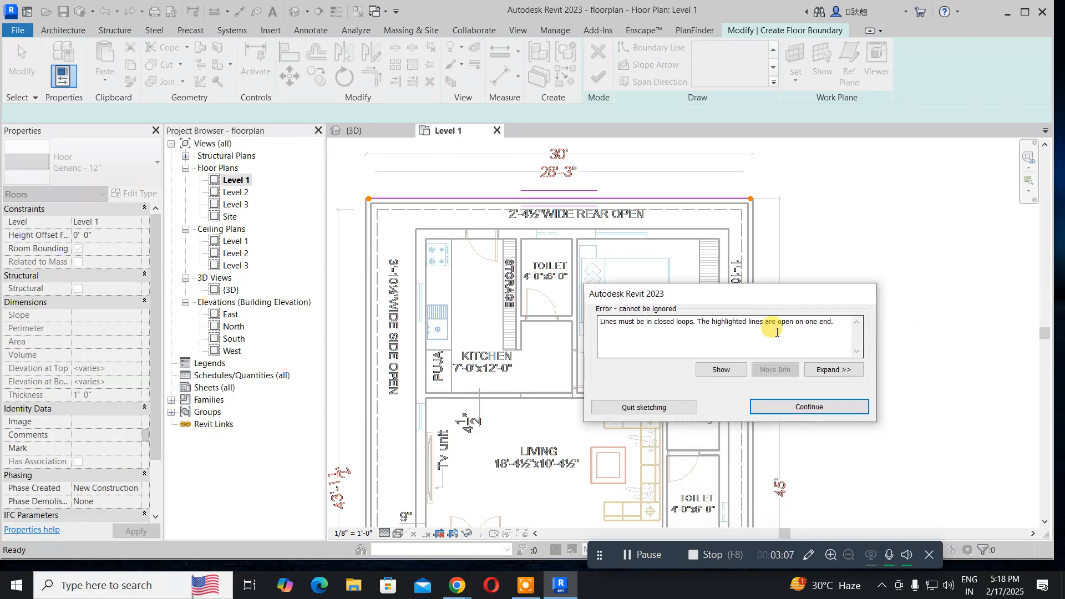
pyautogui.click(805, 407)
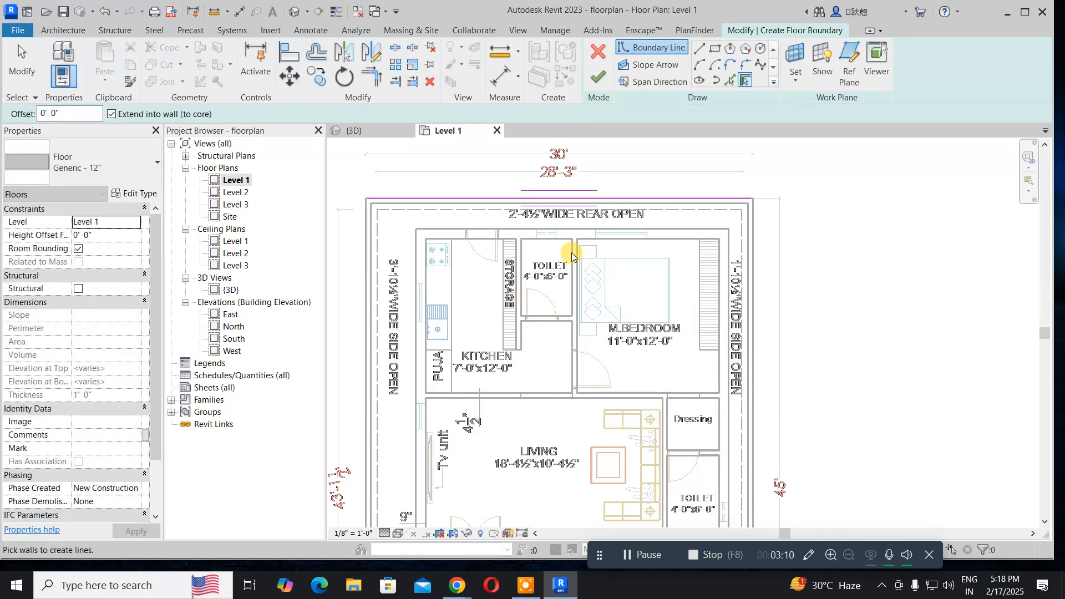
pyautogui.click(435, 204)
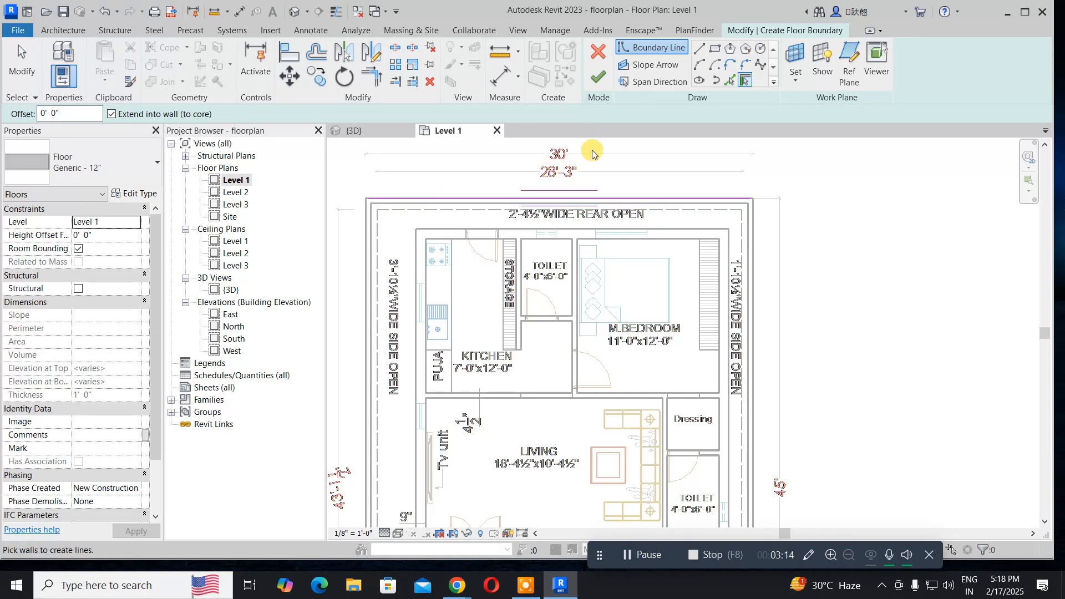
# Try to draw a rectangular floor boundary around the outer compound walls, from the rear kitchen-side corner to the front stair-side corner
pyautogui.click(715, 50)
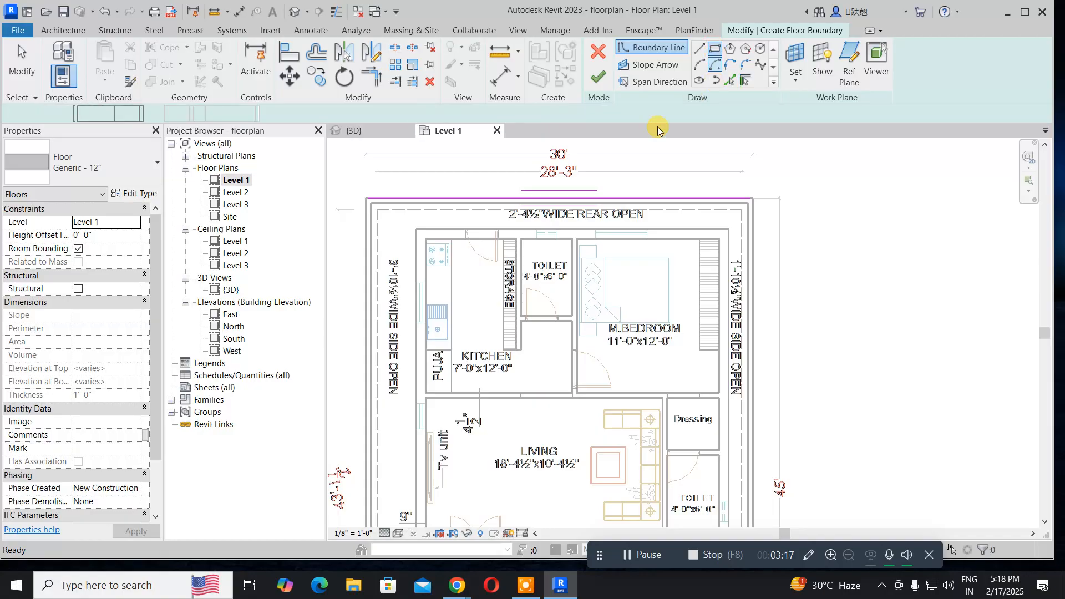
pyautogui.click(365, 197)
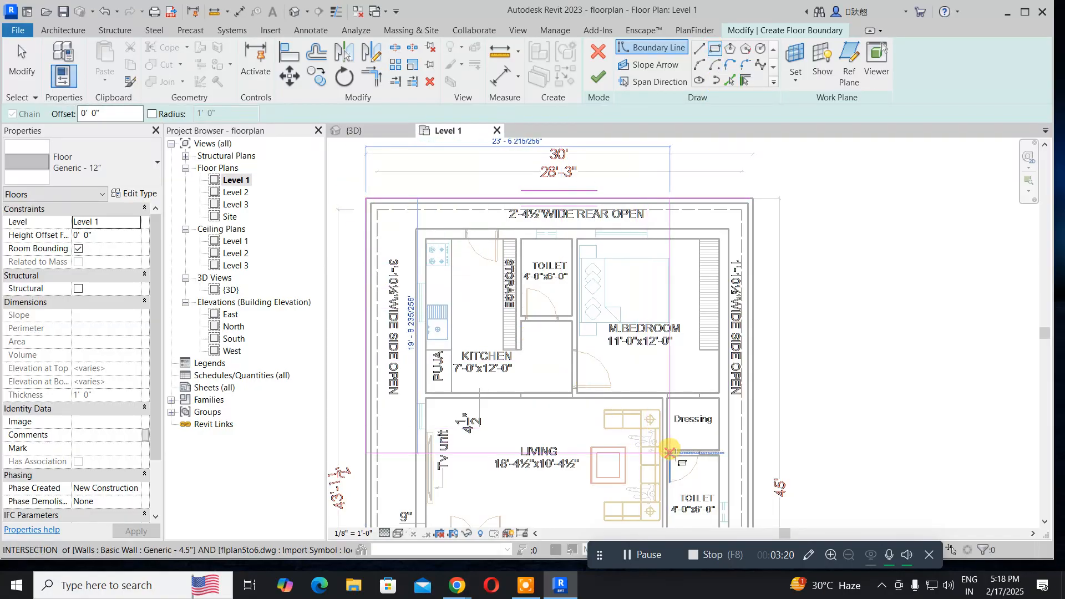
pyautogui.scroll(-2, 675, 454)
pyautogui.moveTo(675, 454); pyautogui.dragTo(571, 188, button='middle')
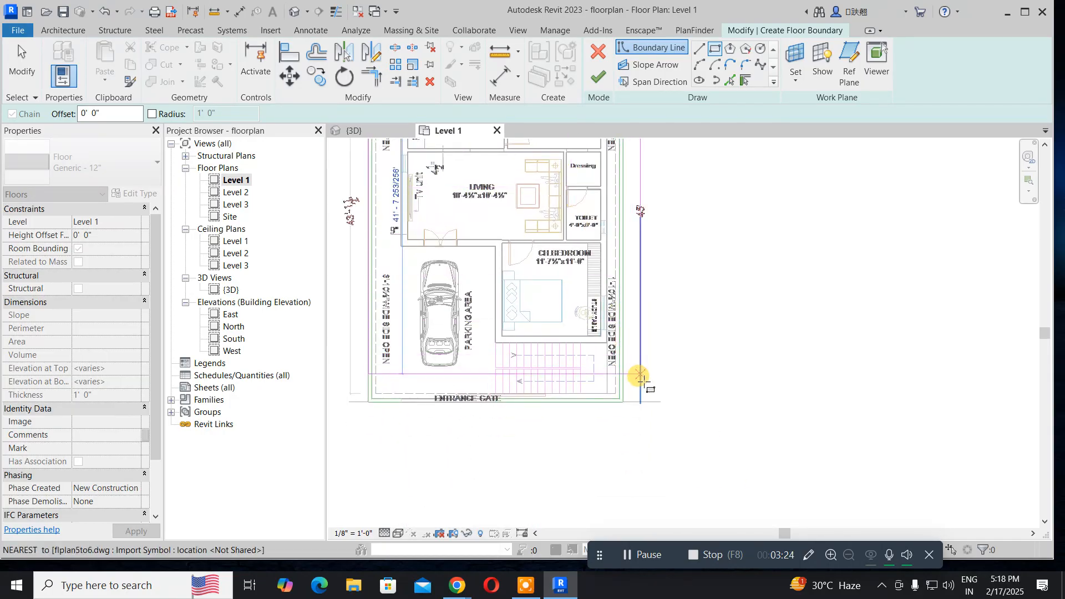
pyautogui.scroll(3, 625, 400)
pyautogui.scroll(3, 626, 400)
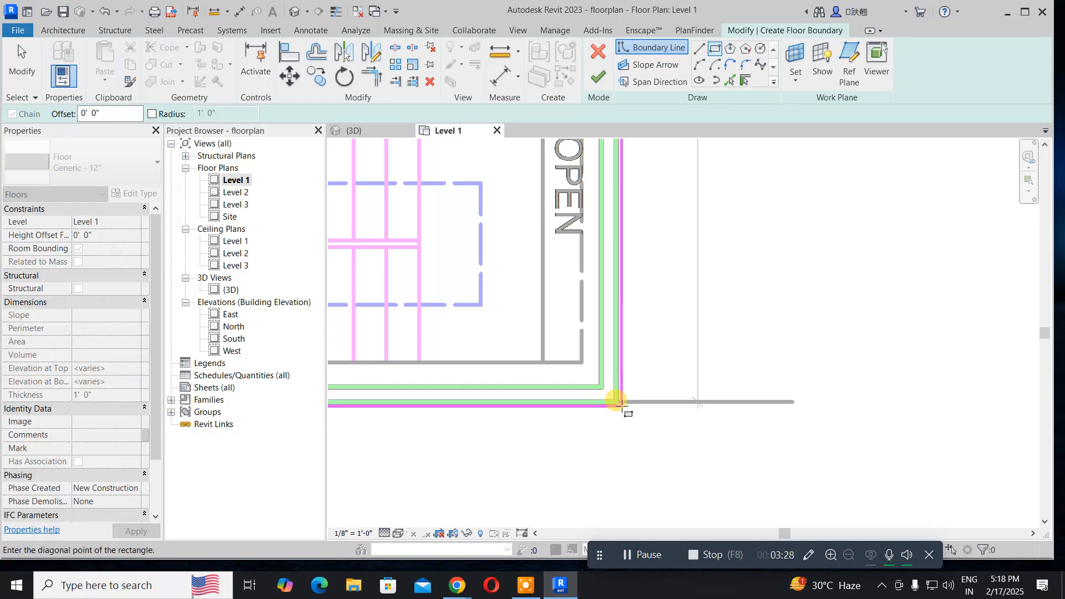
pyautogui.click(616, 401)
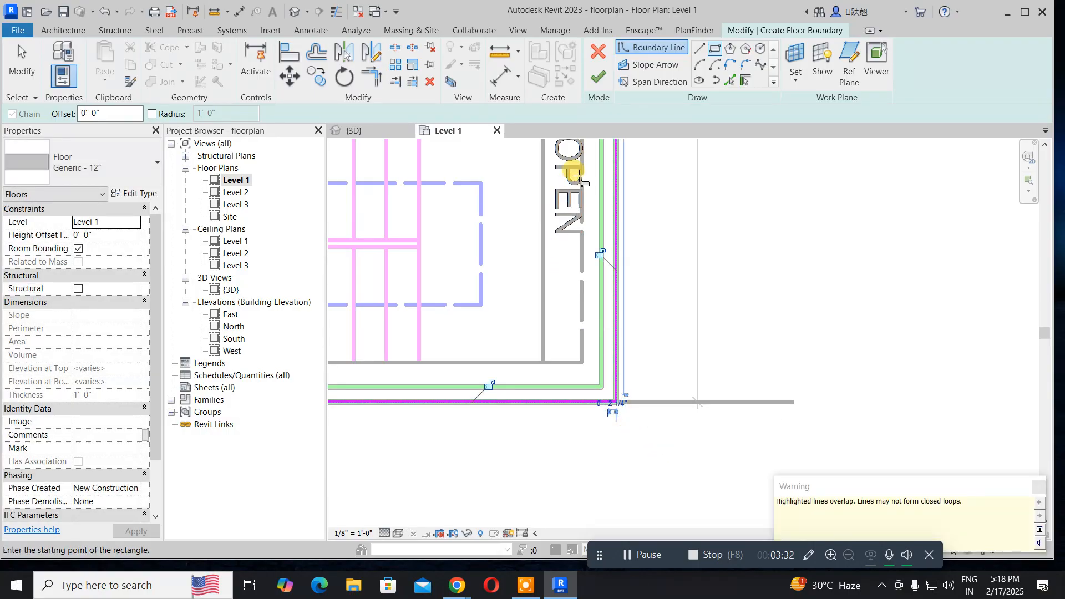
# Try to finish the floor sketch, return to editing, and quit the sketch, discarding the floor
pyautogui.click(597, 77)
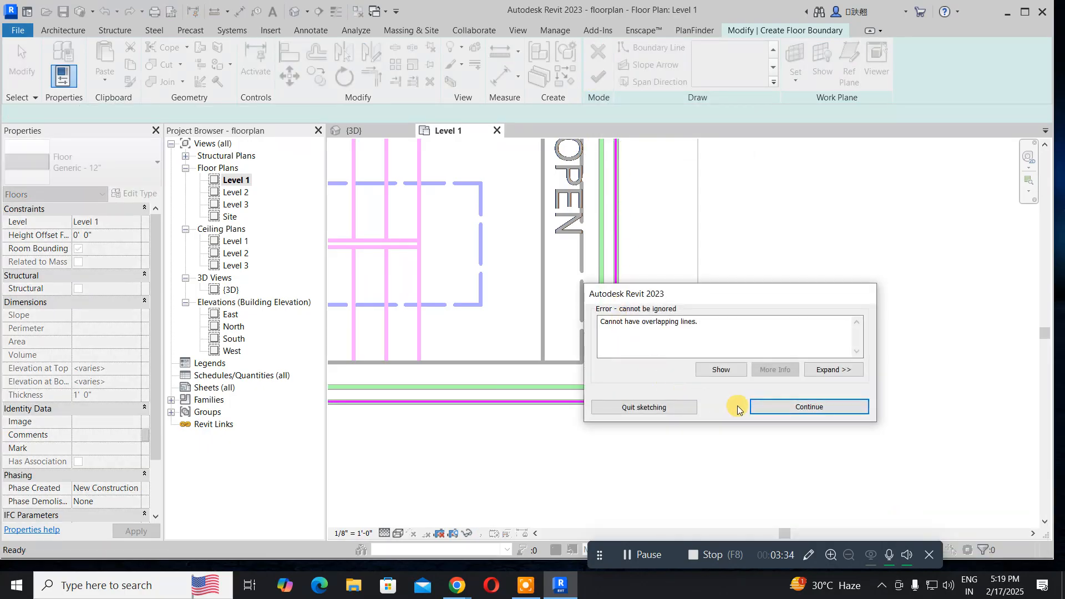
pyautogui.click(798, 406)
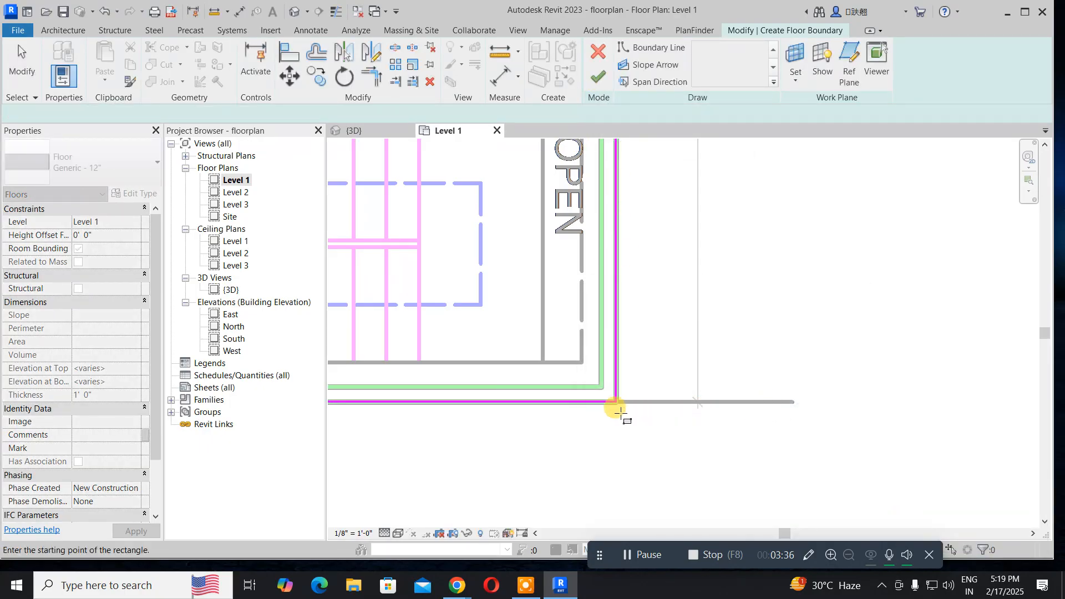
pyautogui.scroll(-5, 595, 417)
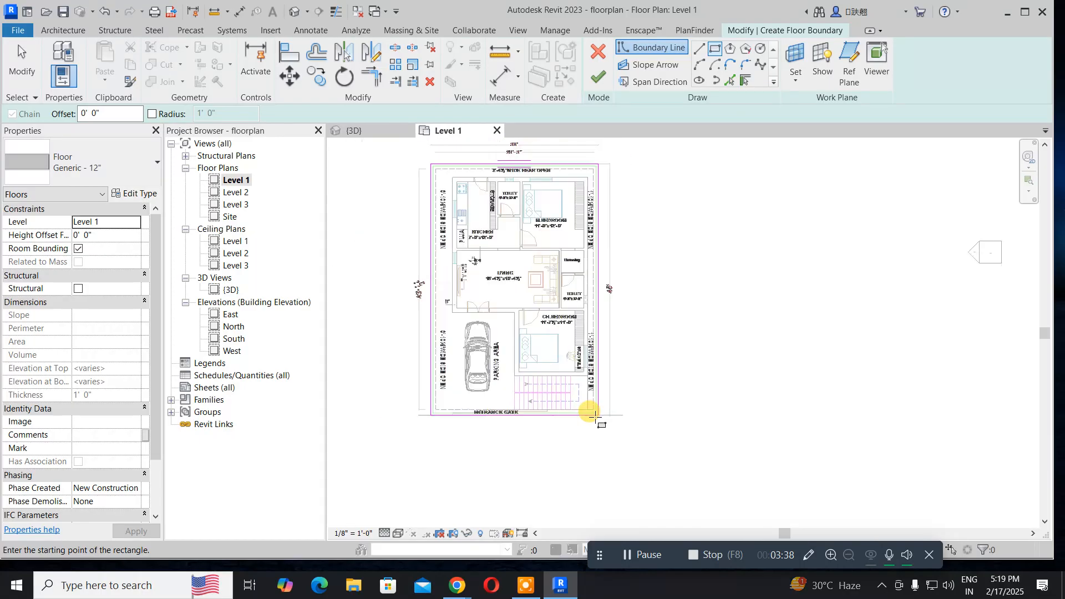
pyautogui.click(605, 56)
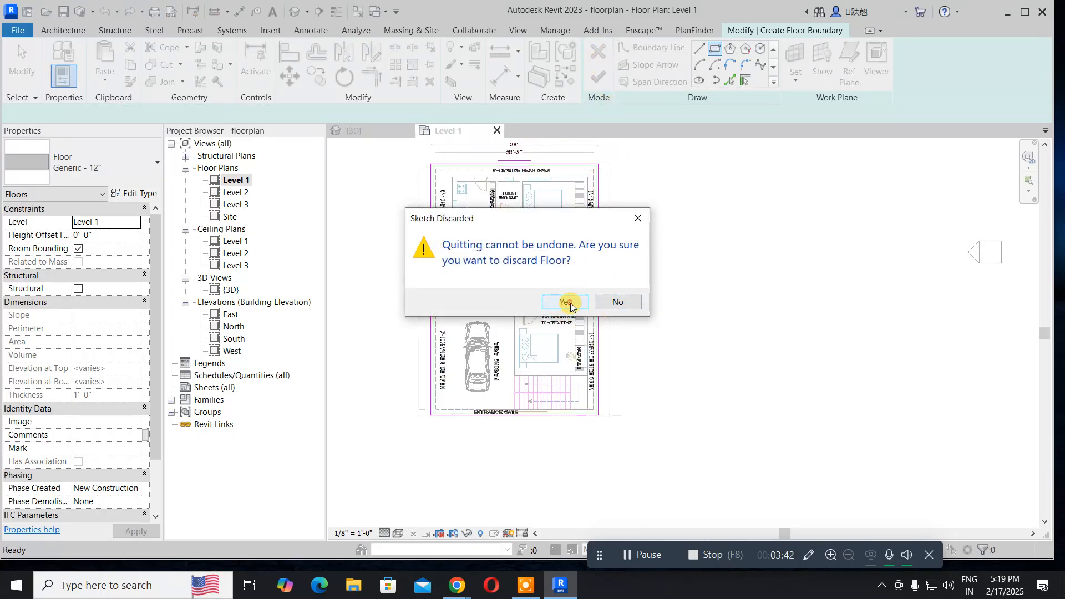
pyautogui.click(565, 302)
# Check the model in the 3D view and return to the Level 1 floor plan
pyautogui.scroll(4, 481, 139)
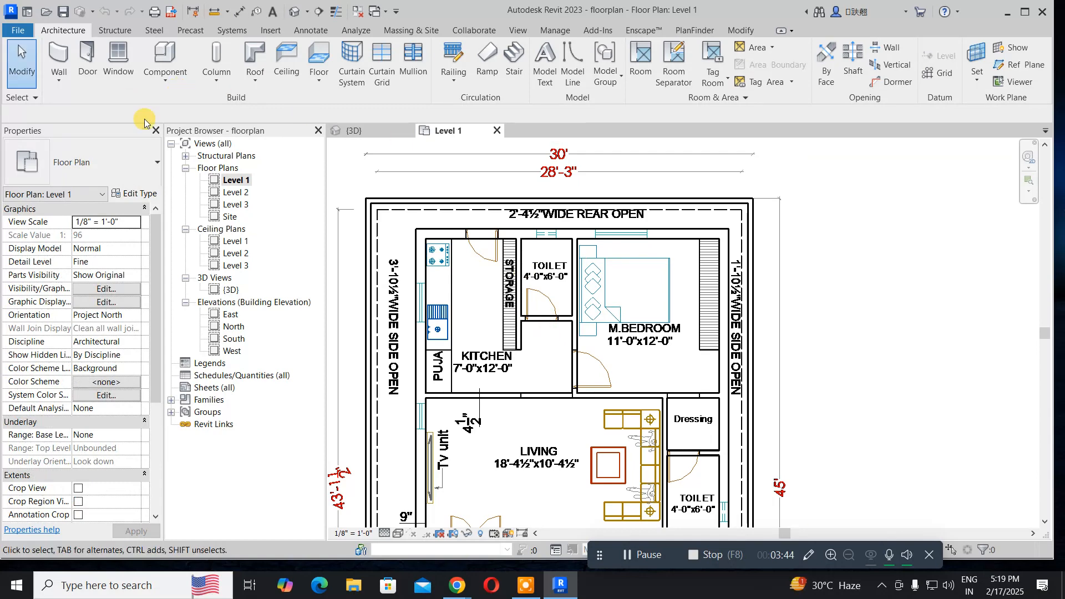
pyautogui.doubleClick(225, 290)
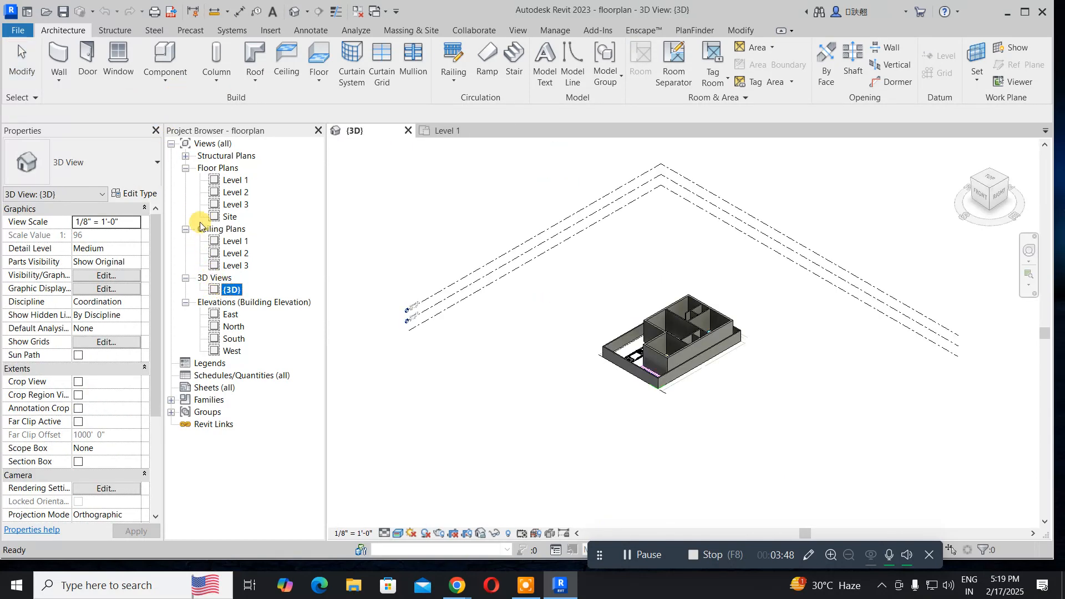
pyautogui.doubleClick(236, 180)
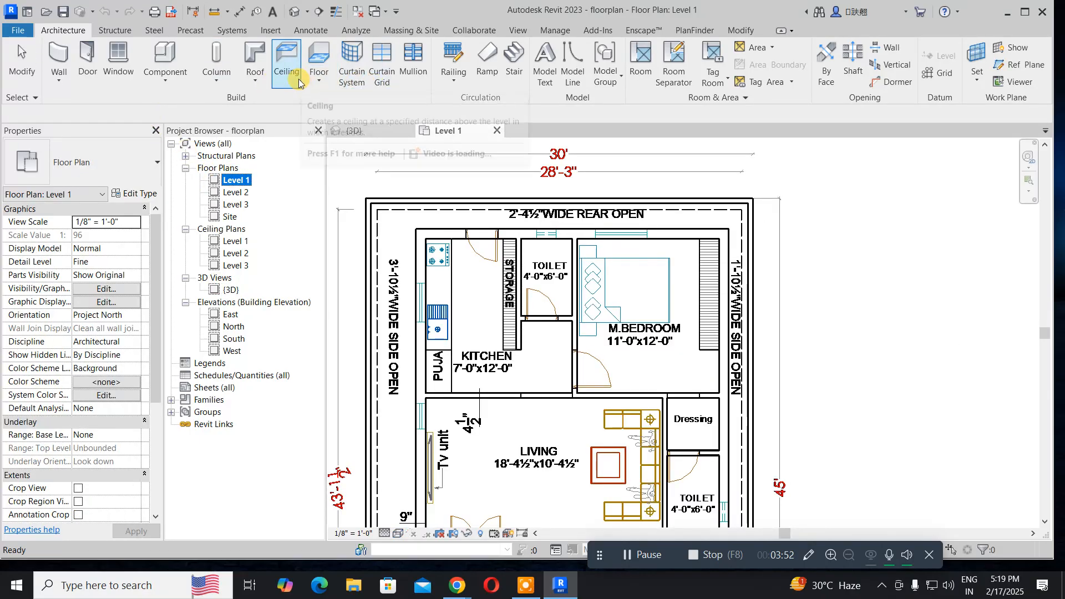
# Create a Generic - 12" floor on Level 1 with a rectangular boundary spanning opposite outer corners of the compound walls
pyautogui.click(327, 57)
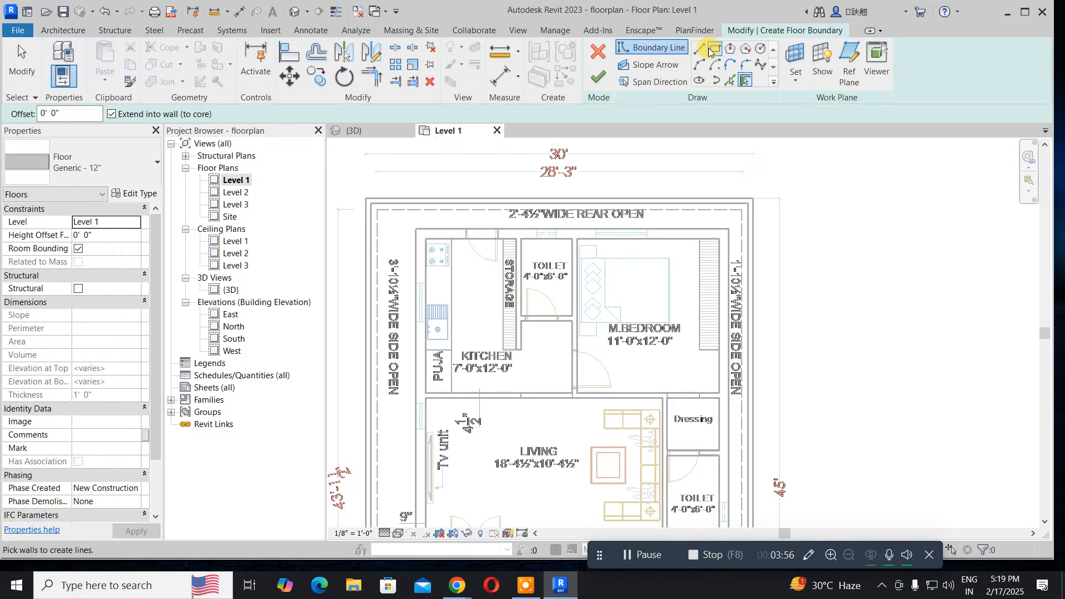
pyautogui.click(713, 50)
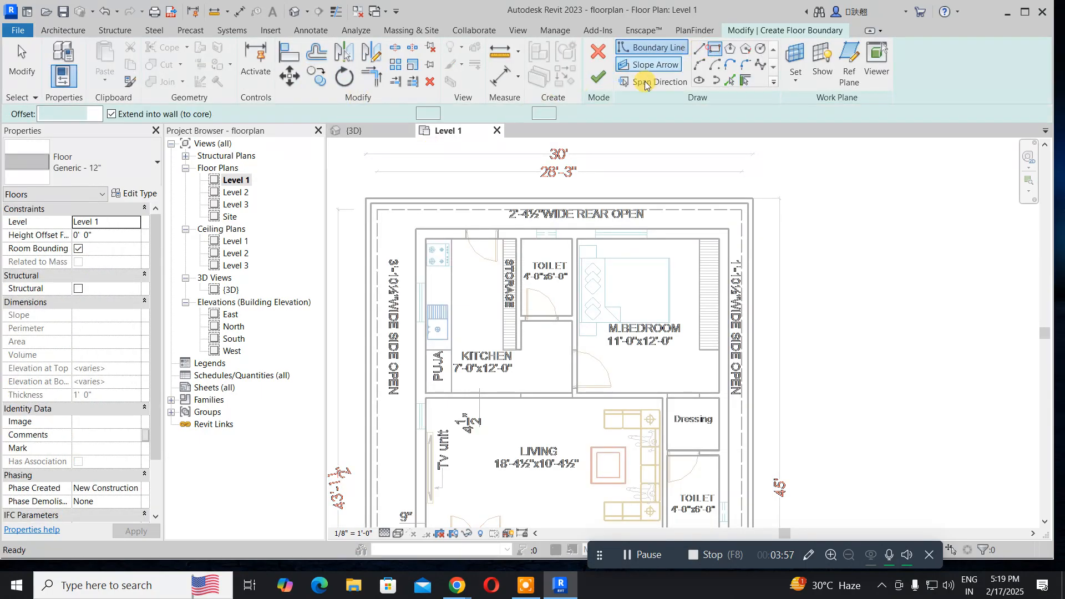
pyautogui.click(366, 197)
pyautogui.scroll(-2, 535, 321)
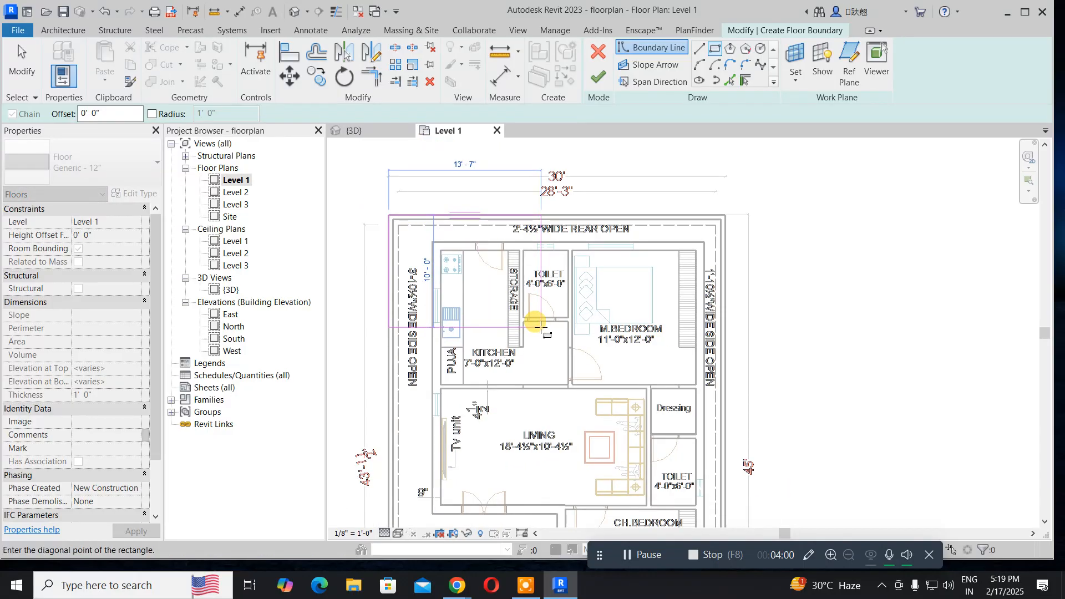
pyautogui.moveTo(536, 324); pyautogui.dragTo(395, 127, button='middle')
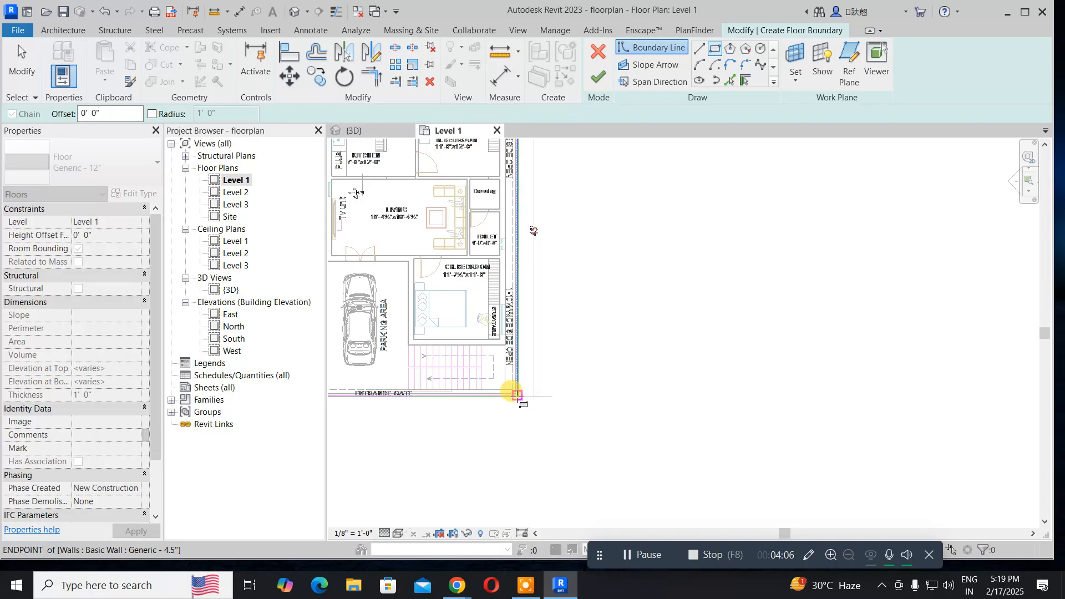
pyautogui.click(517, 395)
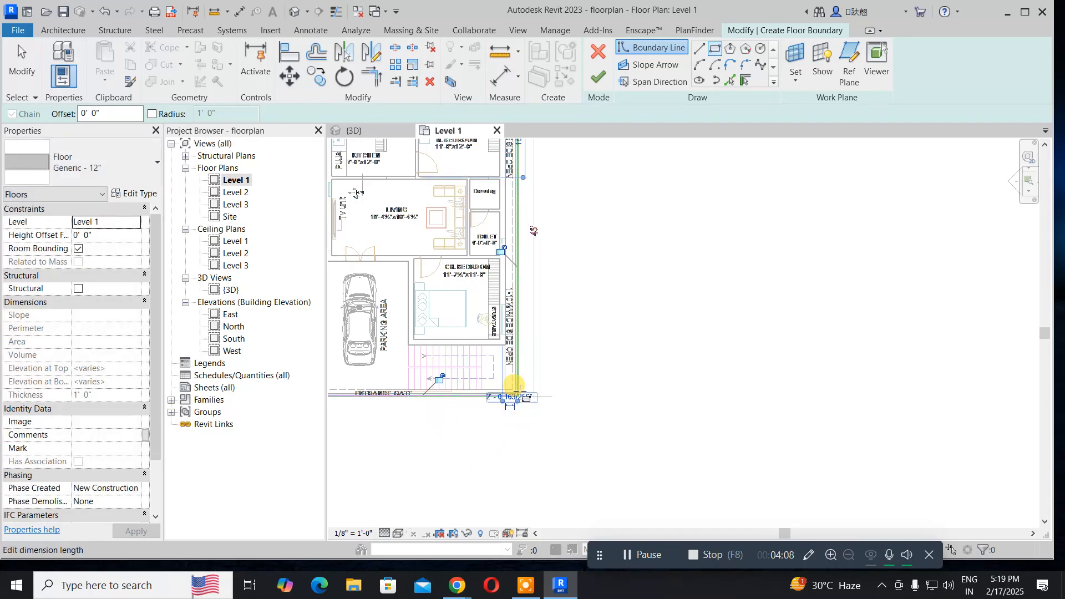
pyautogui.click(599, 75)
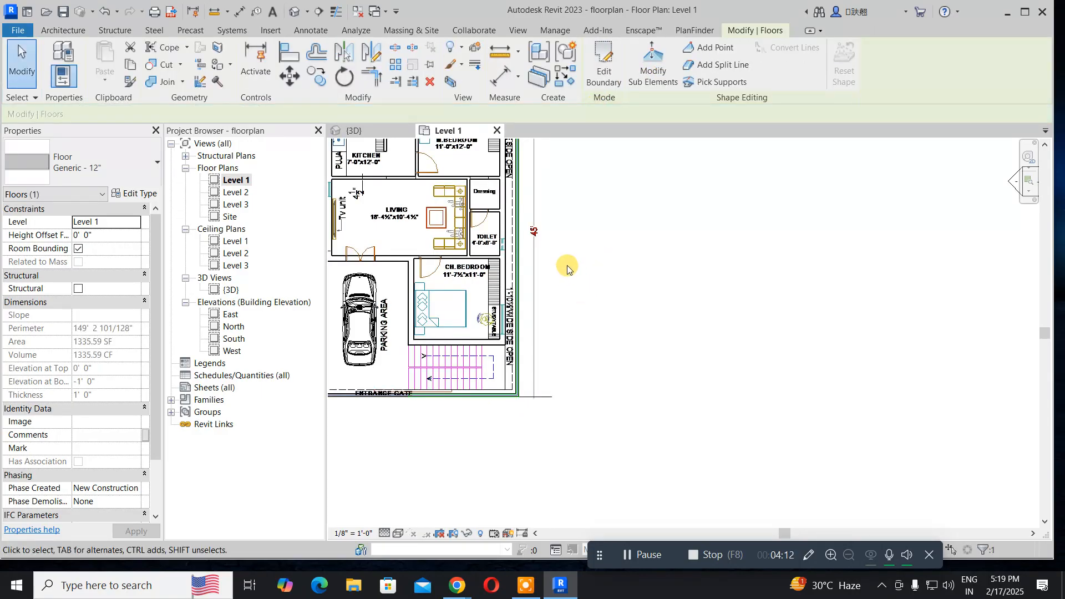
# Examine the new floor slab in the 3D view and select it inside the compound walls
pyautogui.moveTo(567, 265); pyautogui.dragTo(756, 350, button='middle')
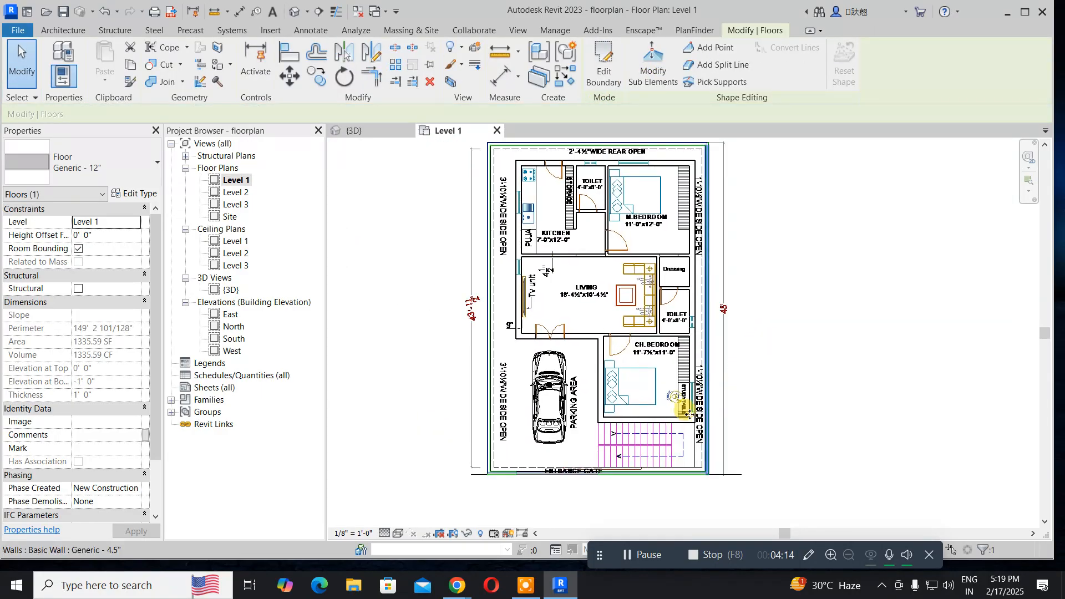
pyautogui.doubleClick(232, 290)
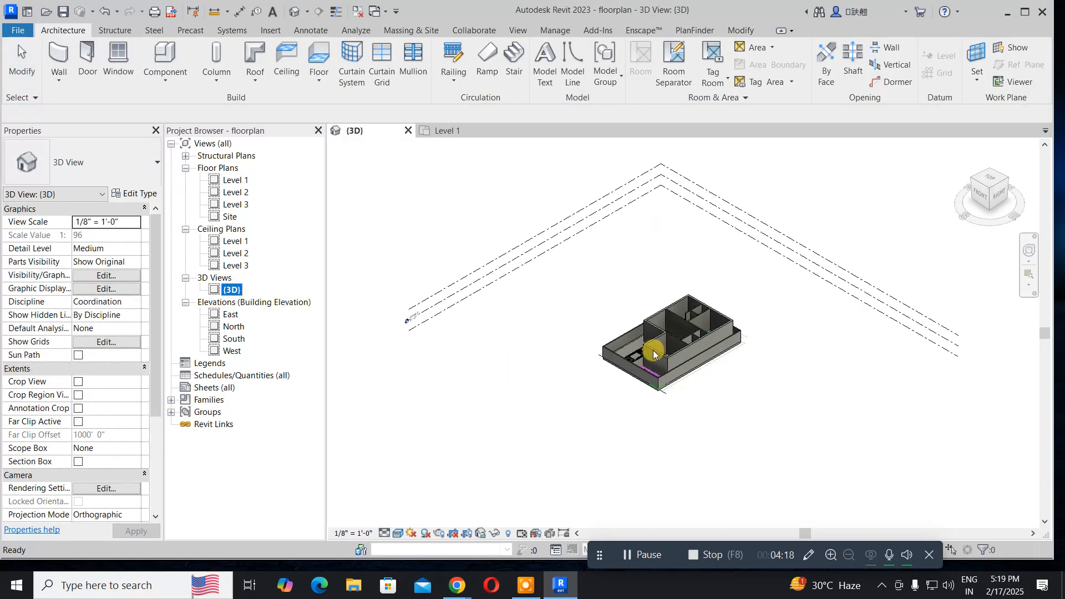
pyautogui.scroll(2, 653, 352)
pyautogui.scroll(5, 614, 377)
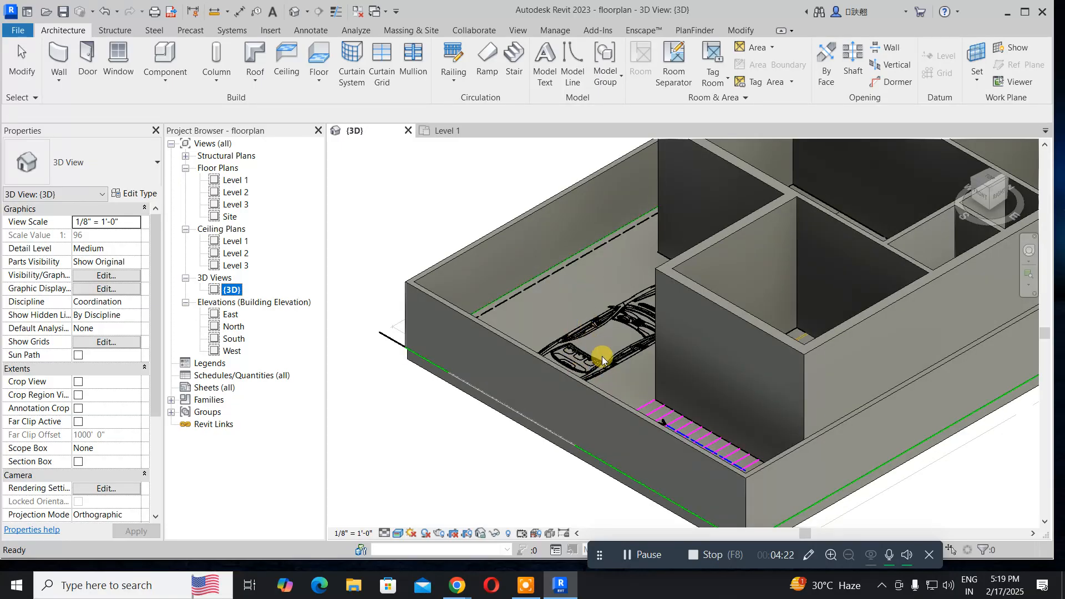
pyautogui.scroll(-2, 601, 357)
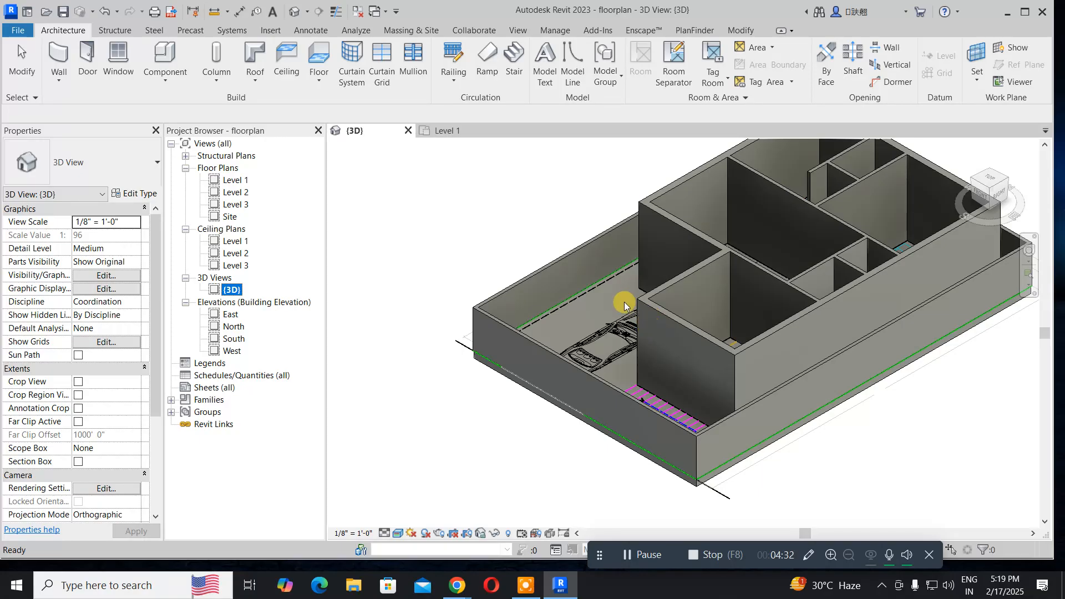
pyautogui.click(563, 336)
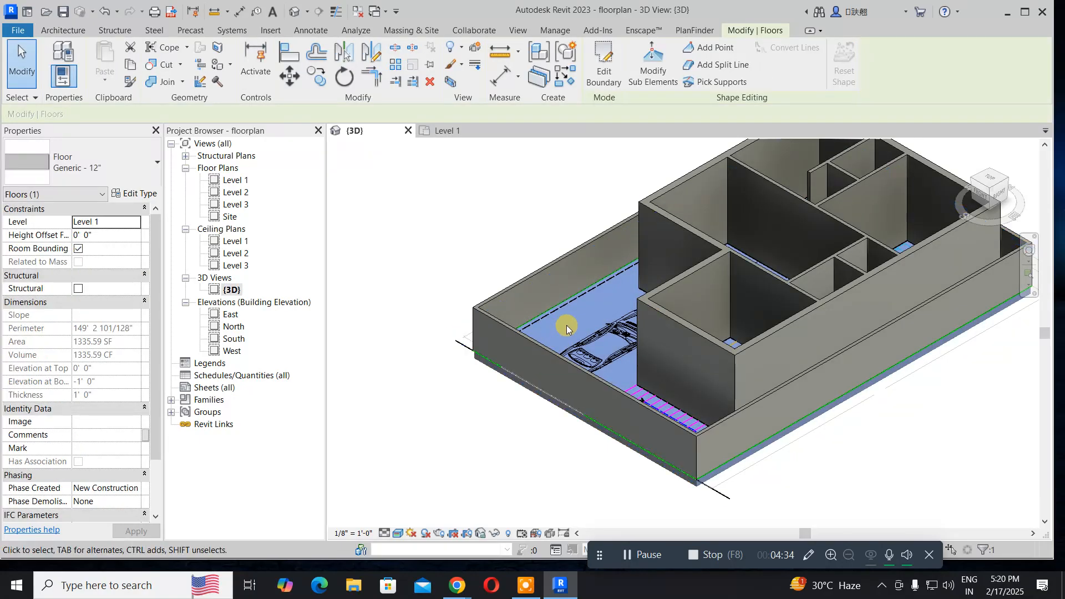
pyautogui.moveTo(567, 325); pyautogui.dragTo(534, 361, button='middle')
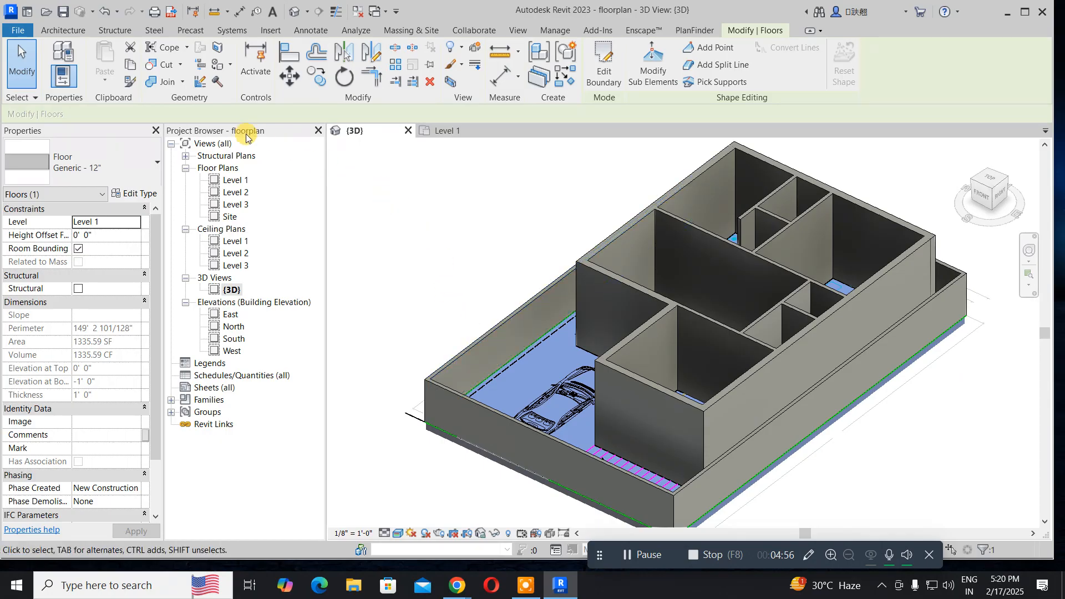
# Return to the Level 1 plan, select the compound floor and open its boundary for editing
pyautogui.doubleClick(235, 180)
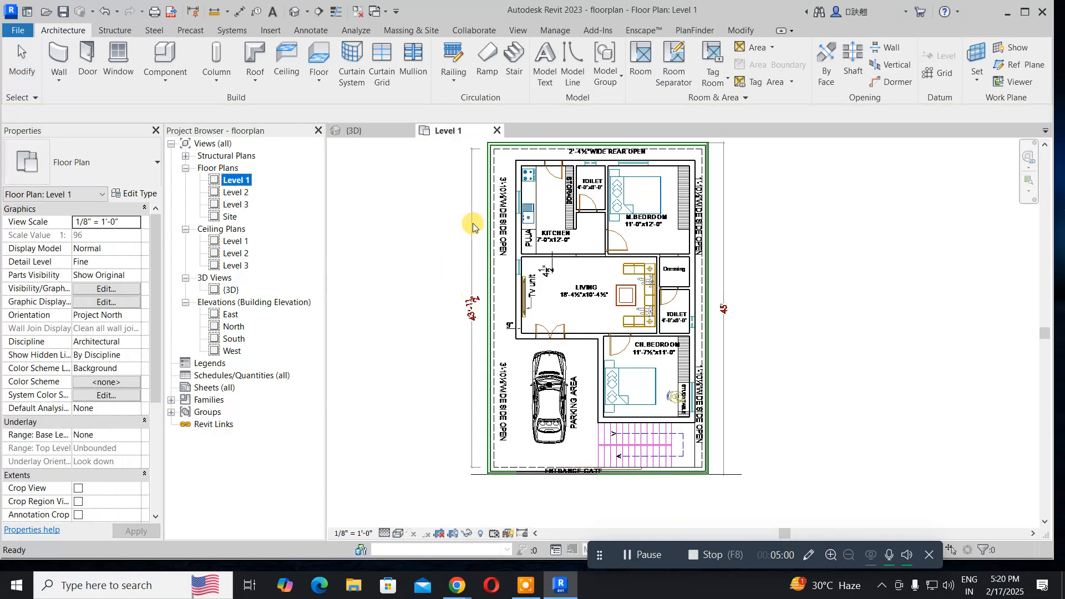
pyautogui.click(444, 202)
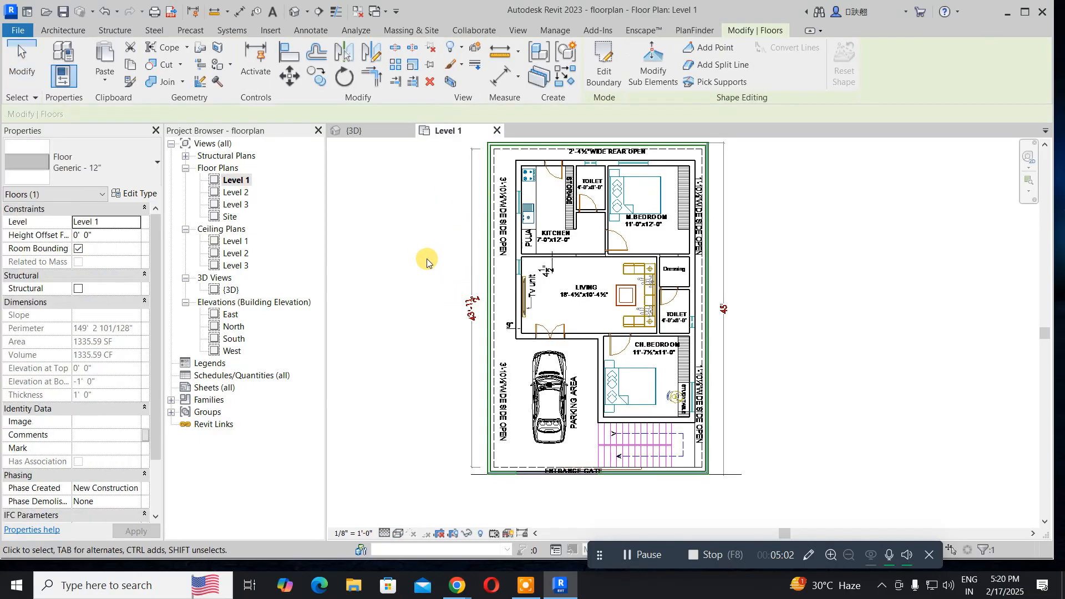
pyautogui.moveTo(428, 222); pyautogui.dragTo(390, 242, button='middle')
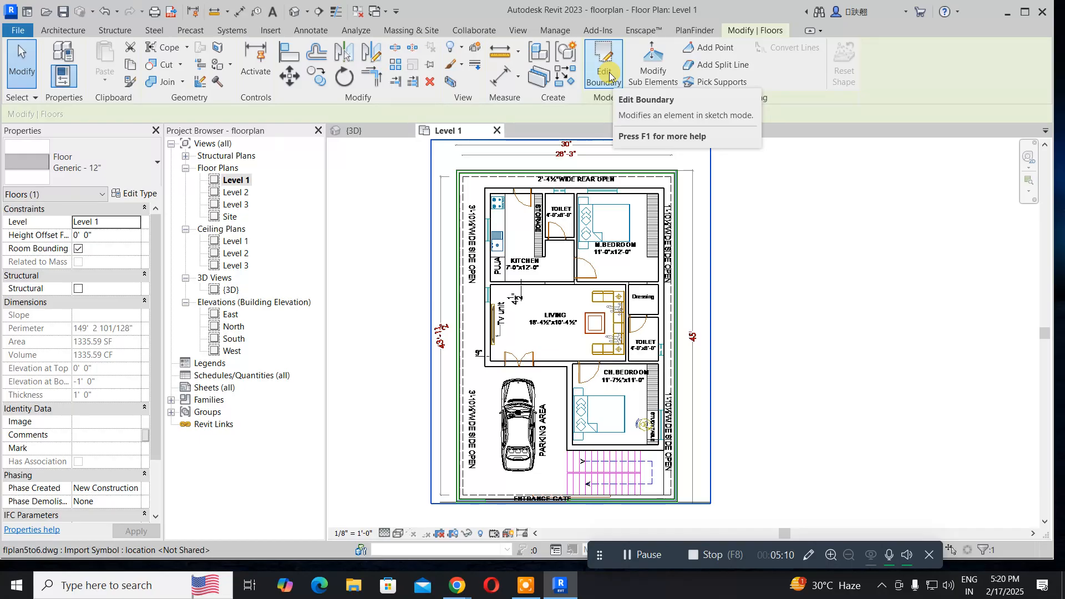
pyautogui.click(609, 75)
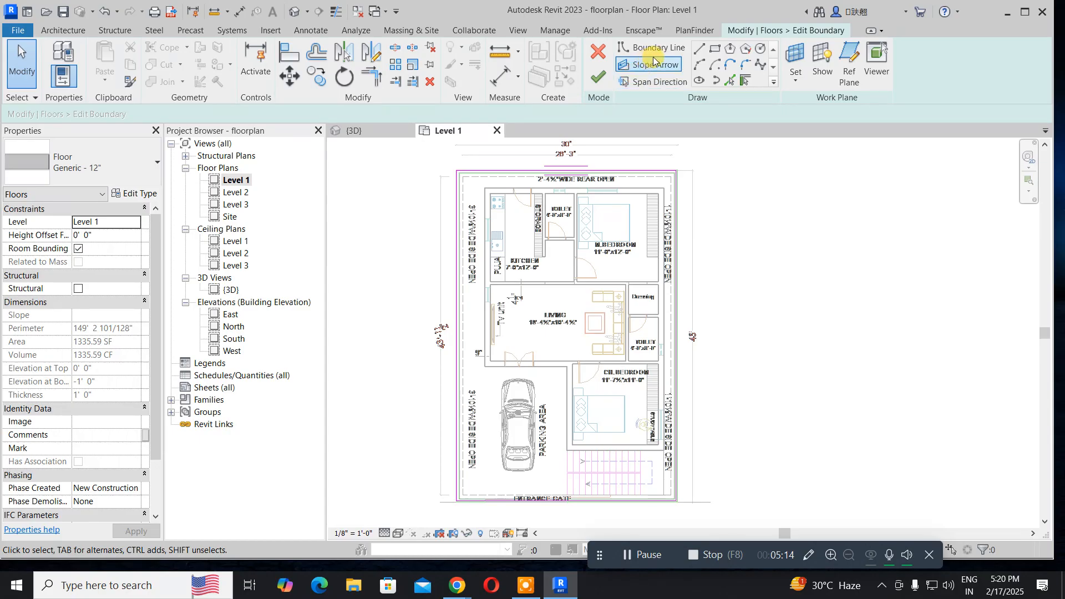
# Draw an inner boundary line along the rear outer wall face from the kitchen's outer corner to the master bedroom's outer corner
pyautogui.click(699, 53)
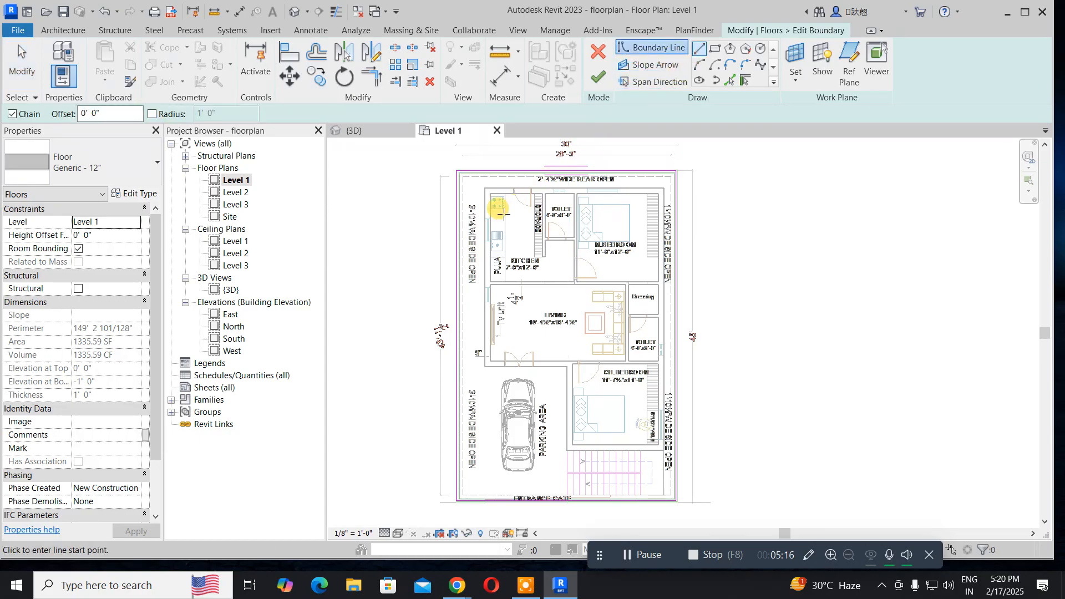
pyautogui.scroll(5, 493, 206)
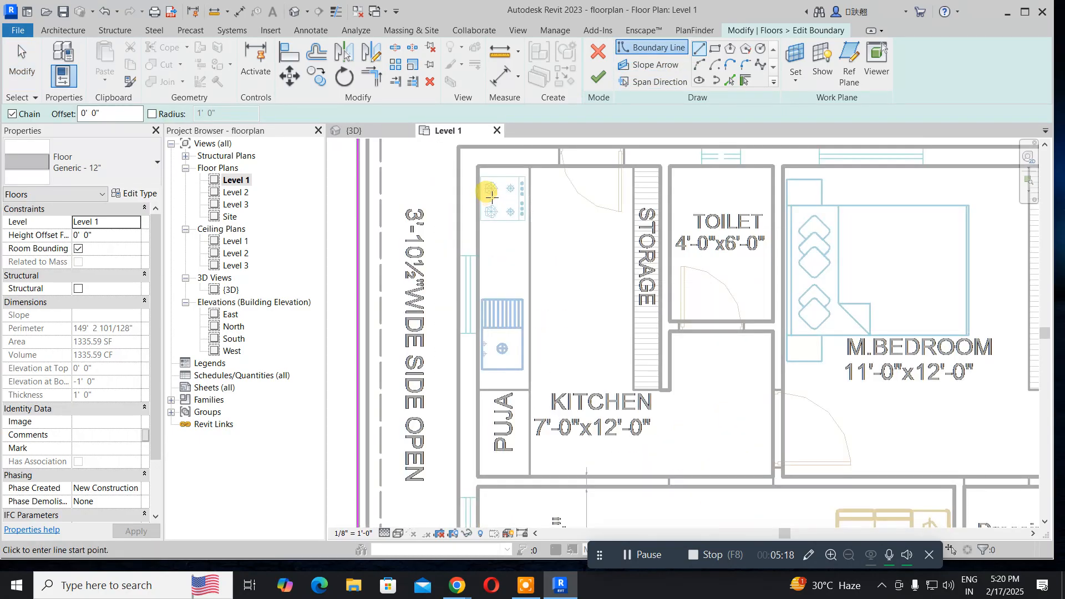
pyautogui.scroll(1, 491, 191)
pyautogui.moveTo(491, 191); pyautogui.dragTo(457, 270, button='middle')
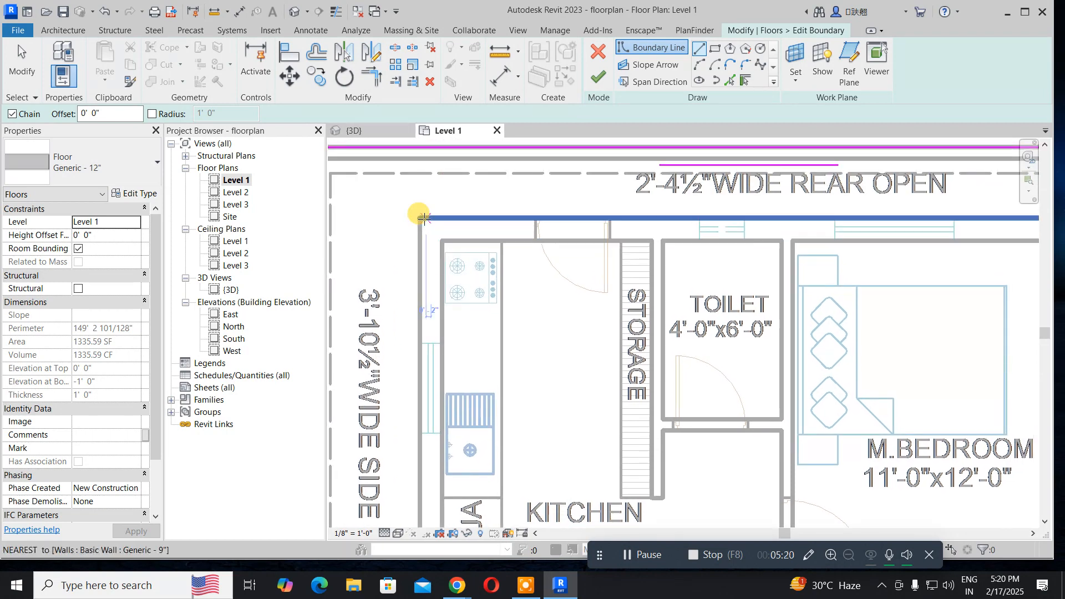
pyautogui.click(419, 217)
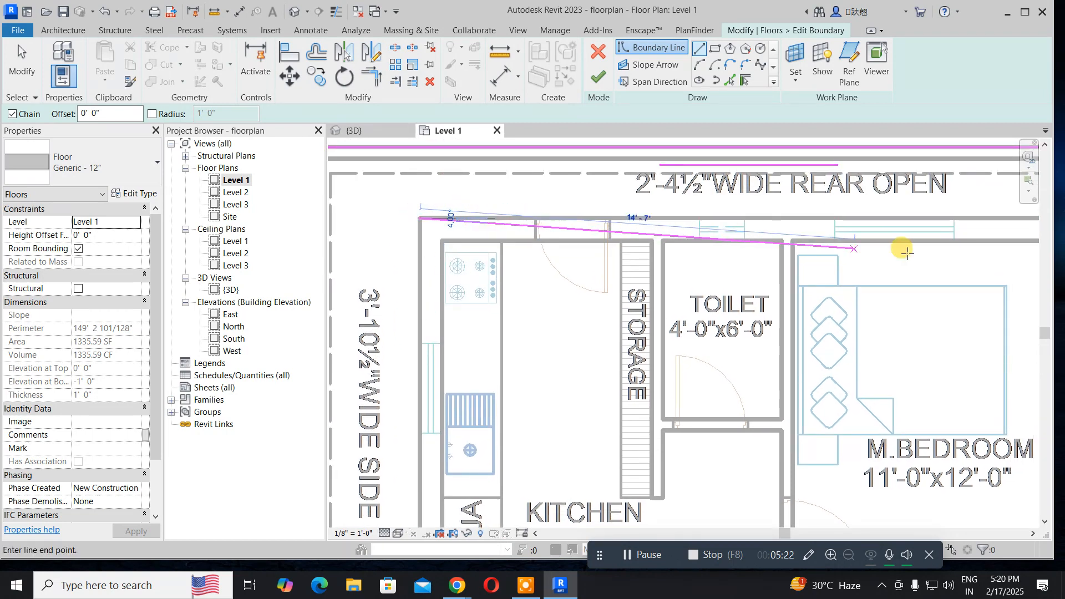
pyautogui.moveTo(918, 244); pyautogui.dragTo(392, 225, button='middle')
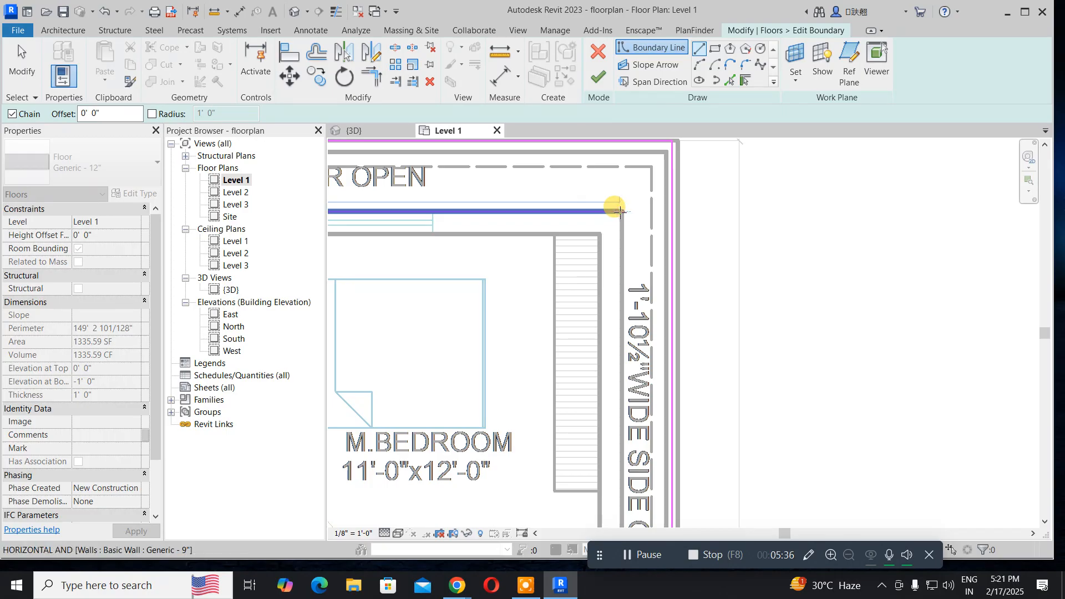
pyautogui.click(620, 211)
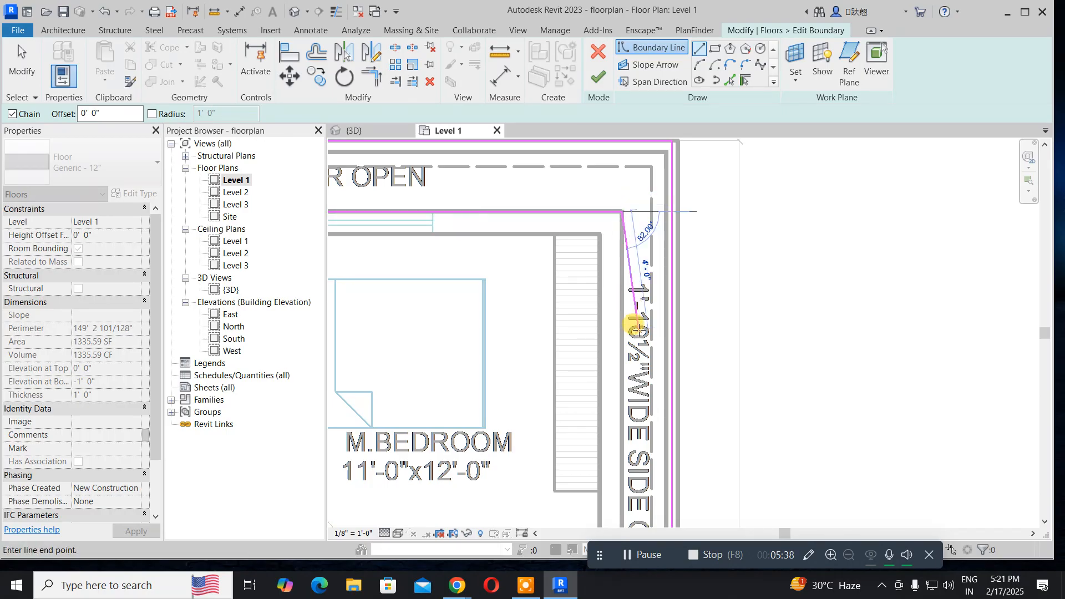
# Continue the inner boundary along the outer side wall from the master bedroom to the children's bedroom corner beside the stairs
pyautogui.scroll(-3, 635, 326)
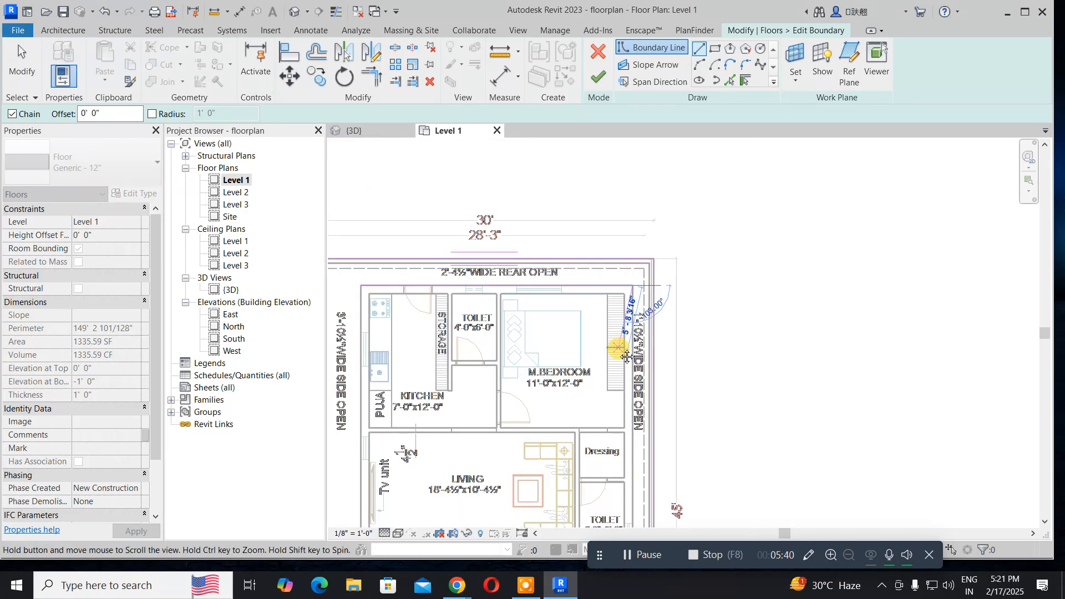
pyautogui.moveTo(627, 357); pyautogui.dragTo(617, 79, button='middle')
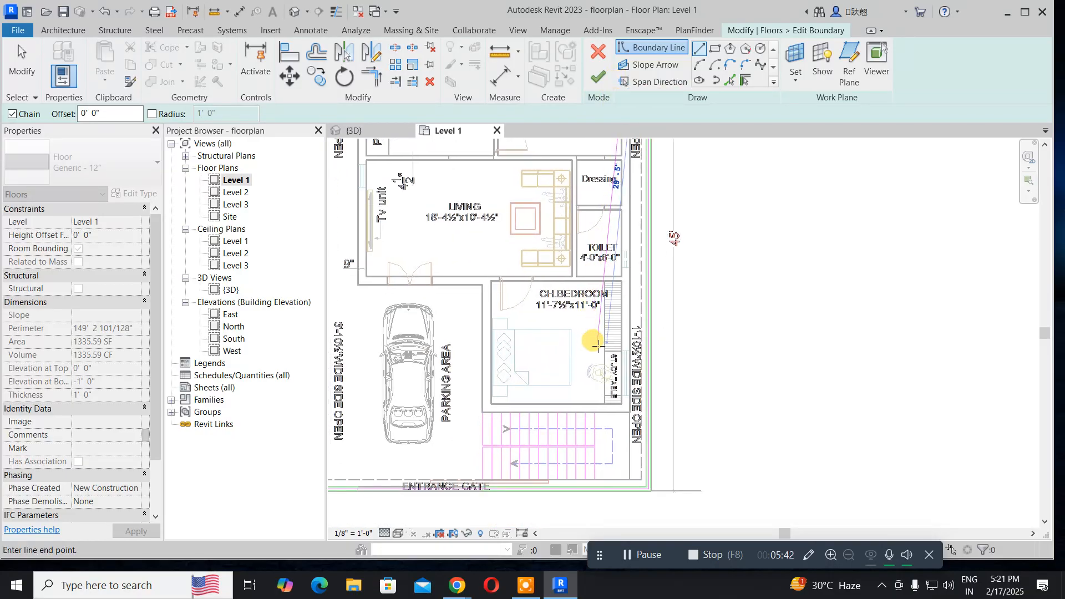
pyautogui.moveTo(588, 340); pyautogui.dragTo(599, 244, button='middle')
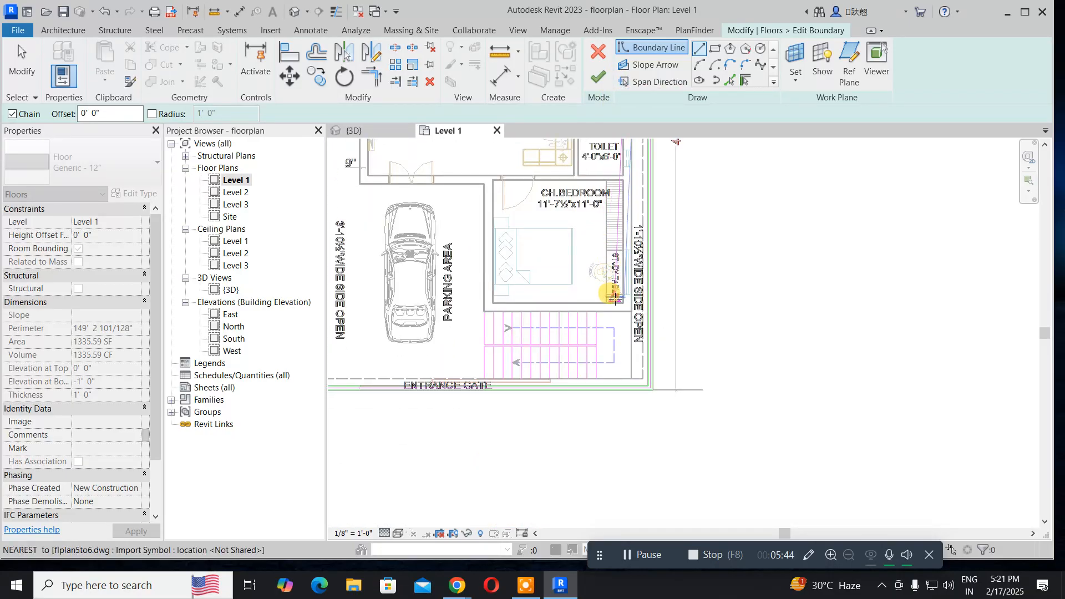
pyautogui.scroll(3, 608, 284)
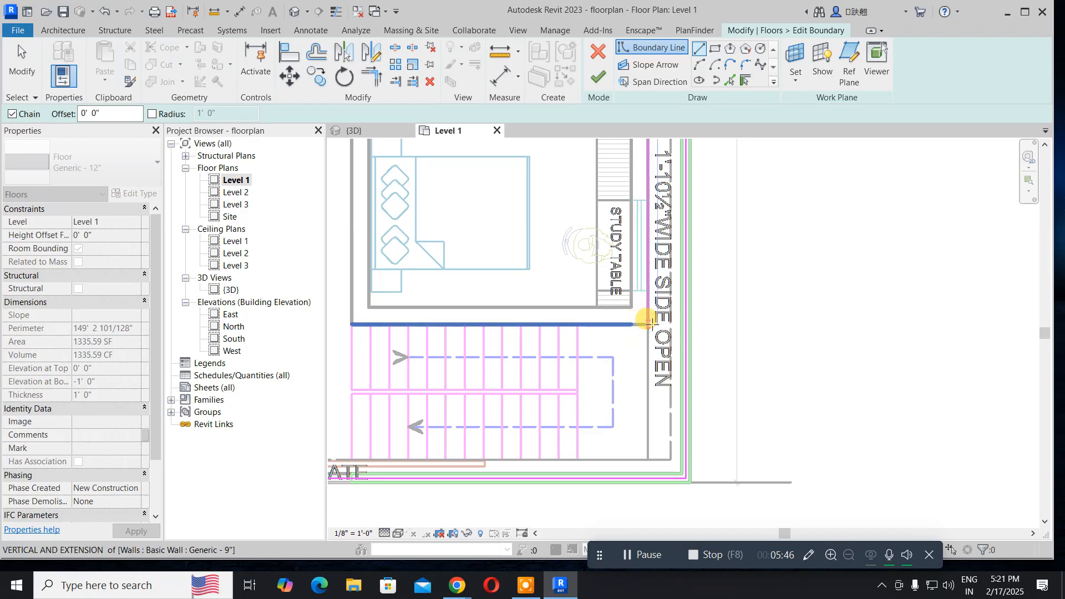
pyautogui.click(647, 325)
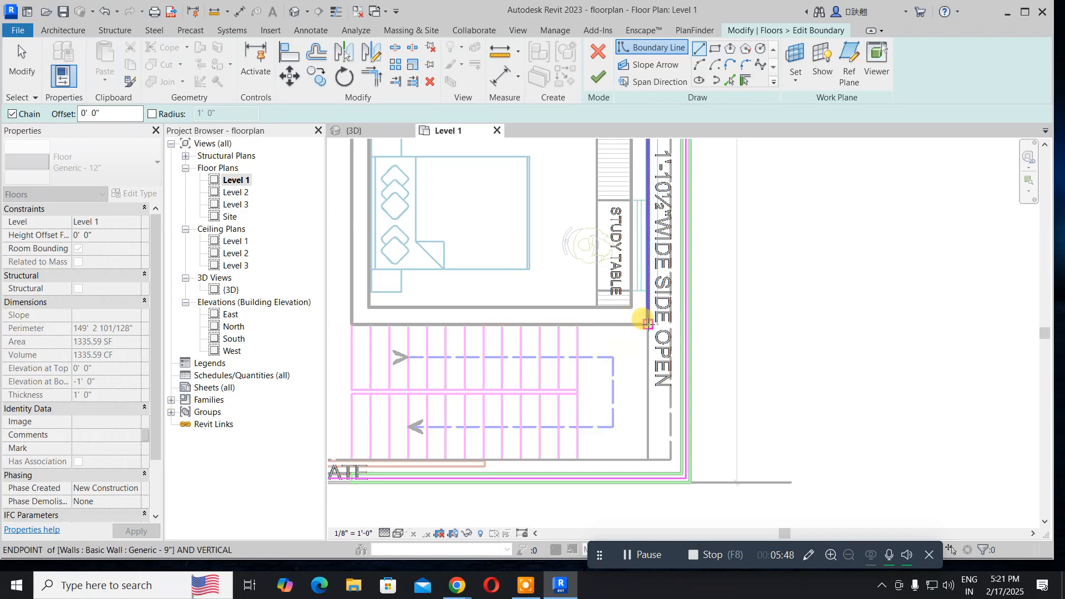
# Extend the boundary along the children's bedroom wall facing the stairs, ending at its corner on the parking area
pyautogui.scroll(-3, 488, 321)
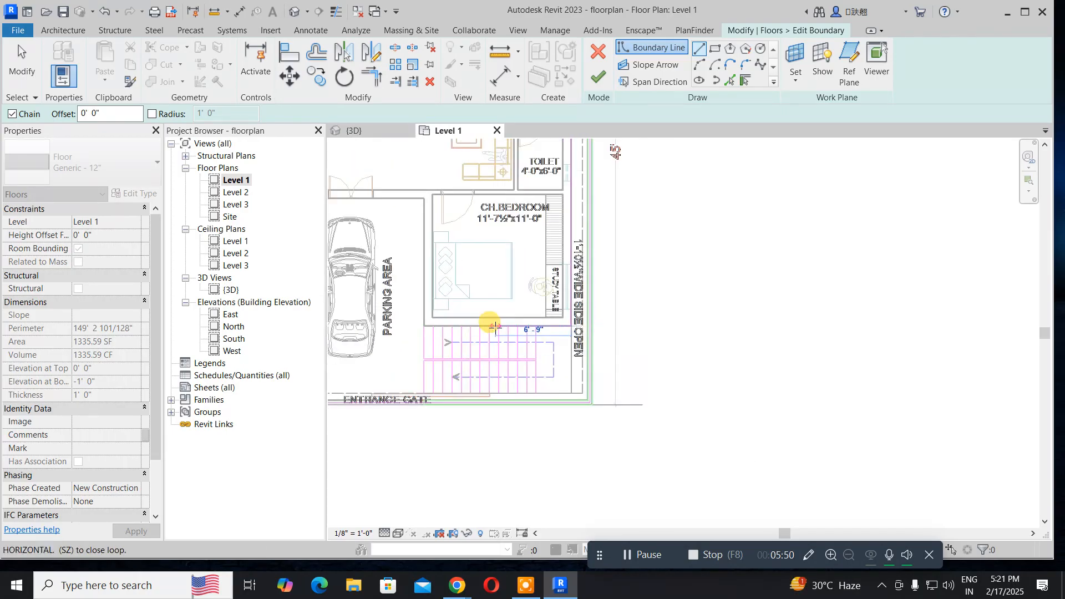
pyautogui.moveTo(502, 336); pyautogui.dragTo(578, 343, button='middle')
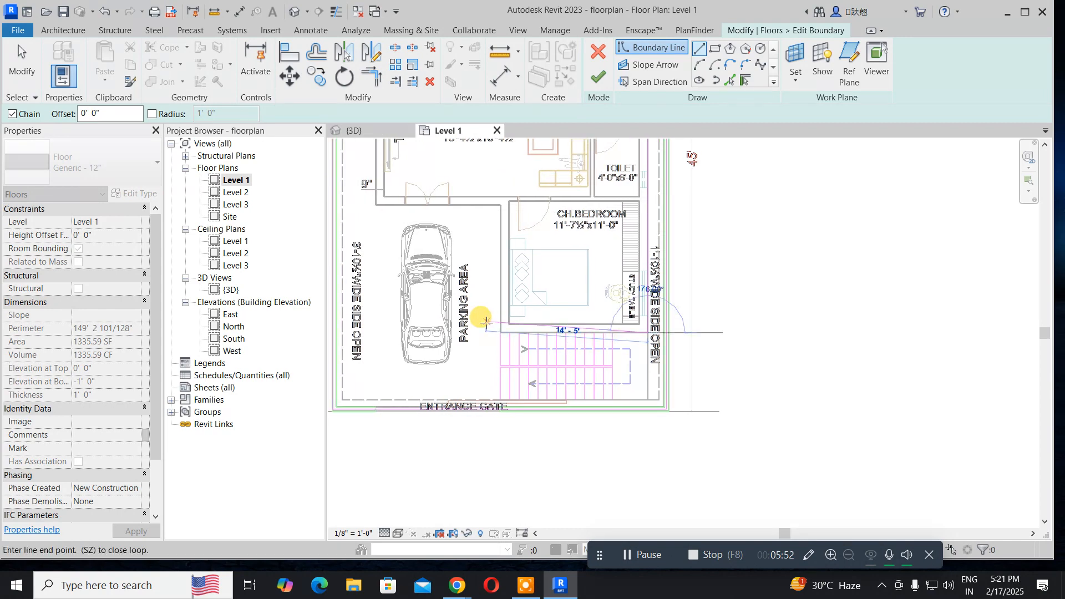
pyautogui.scroll(3, 498, 327)
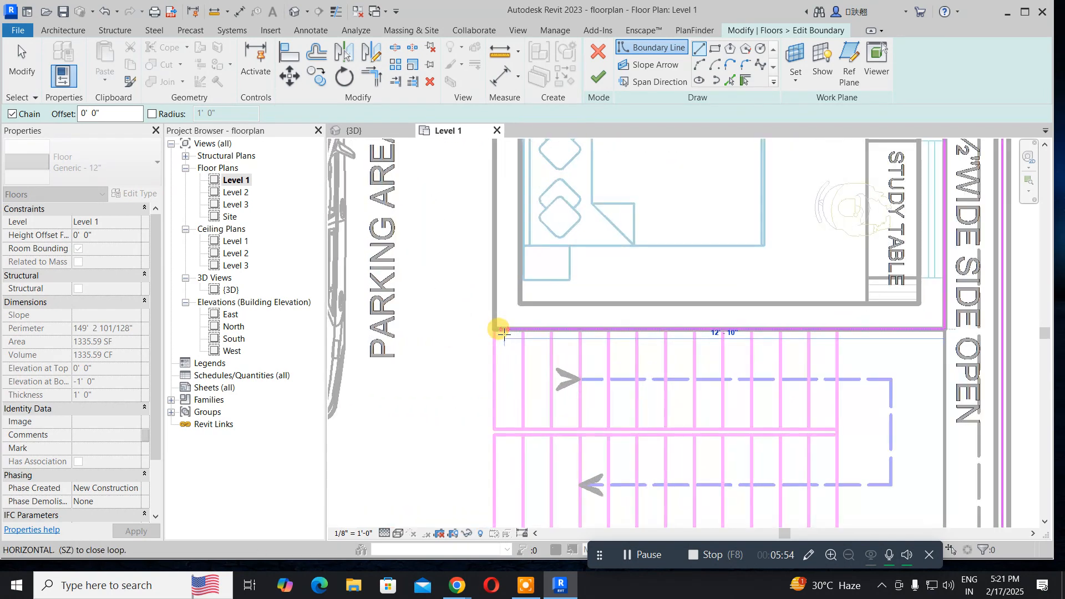
pyautogui.scroll(1, 502, 330)
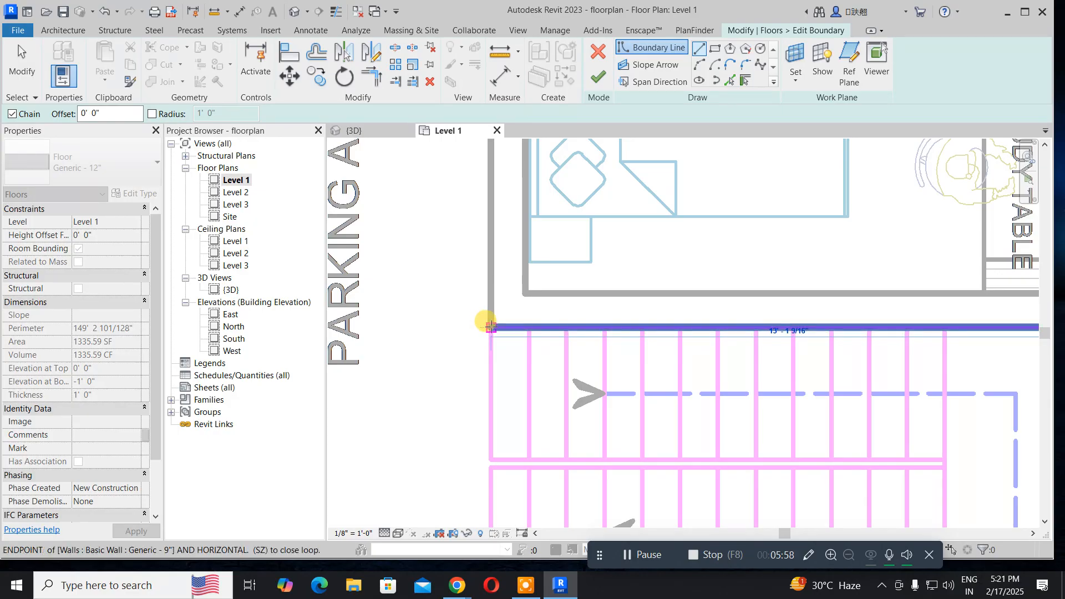
pyautogui.click(491, 328)
# Extend the boundary along the children's bedroom wall beside the parking area, up to the inside corner with the living room's front wall
pyautogui.moveTo(488, 238); pyautogui.dragTo(518, 501, button='middle')
pyautogui.scroll(-2, 506, 216)
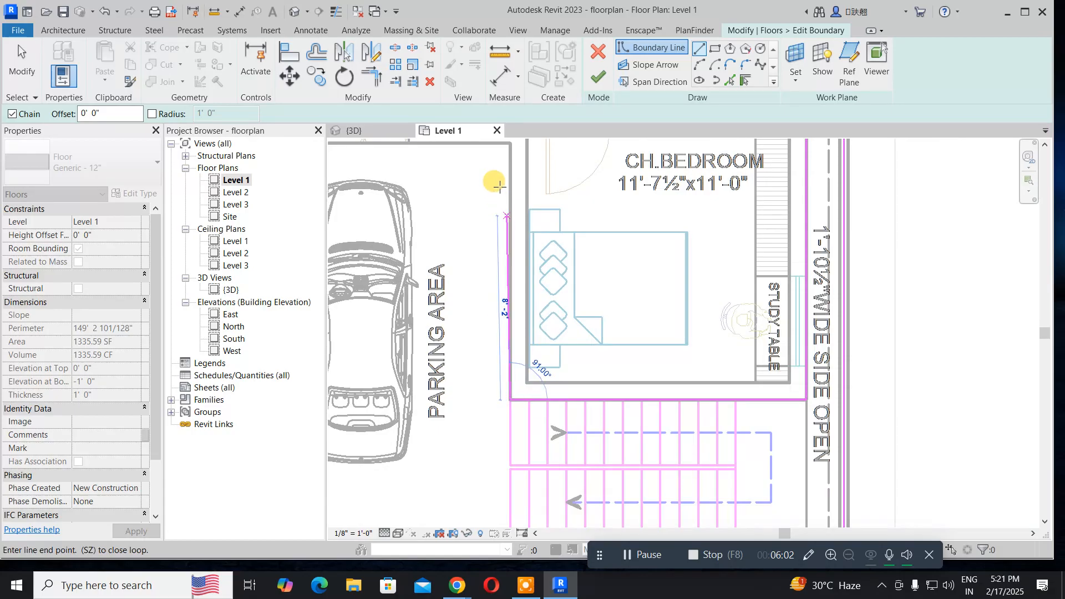
pyautogui.scroll(-1, 500, 181)
pyautogui.moveTo(500, 180); pyautogui.dragTo(516, 297, button='middle')
pyautogui.scroll(4, 513, 277)
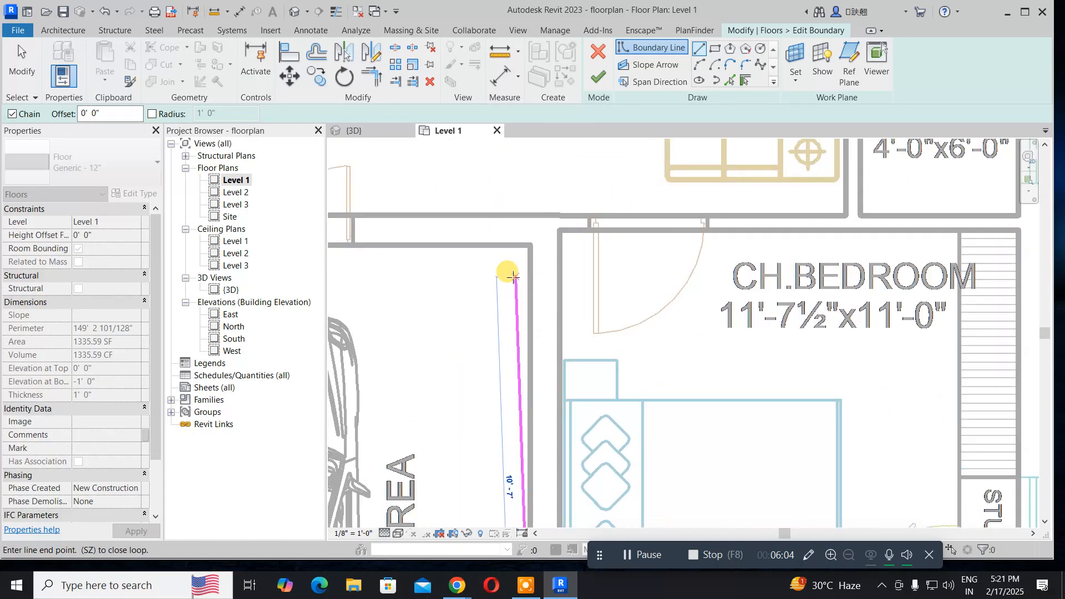
pyautogui.scroll(1, 513, 277)
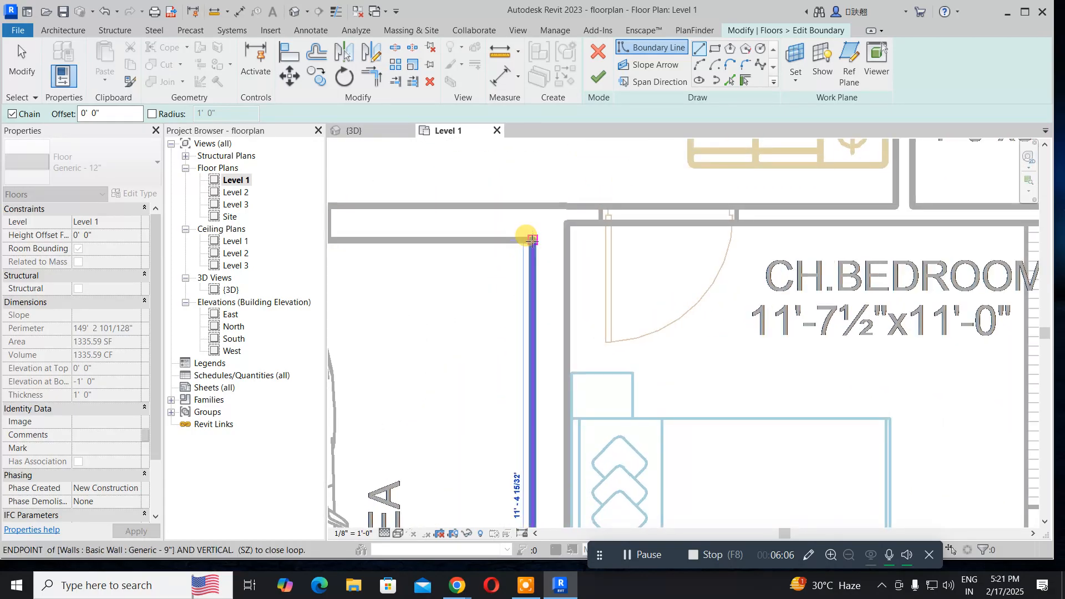
pyautogui.click(532, 240)
# Close the inner boundary along the living room's front wall and the kitchen-side outer wall, and finish the floor's boundary edit
pyautogui.scroll(-4, 449, 244)
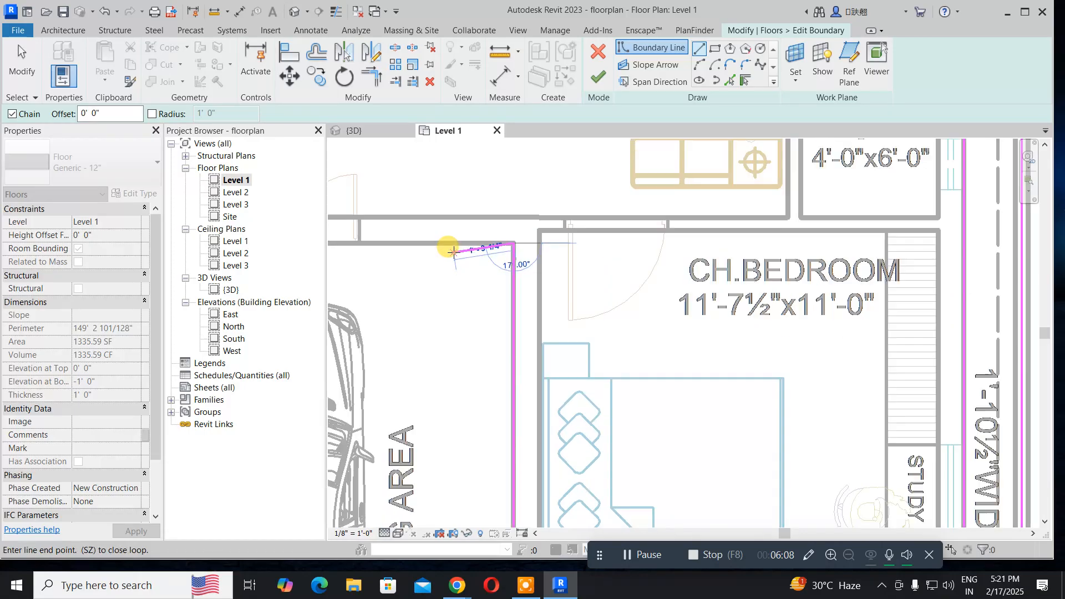
pyautogui.moveTo(488, 261); pyautogui.dragTo(642, 291, button='middle')
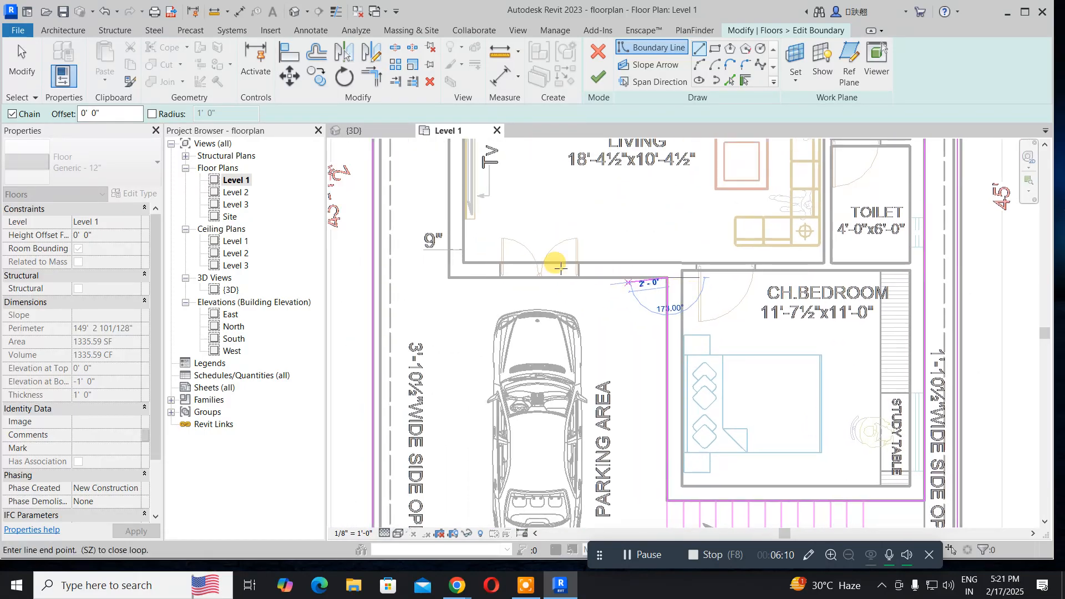
pyautogui.click(448, 276)
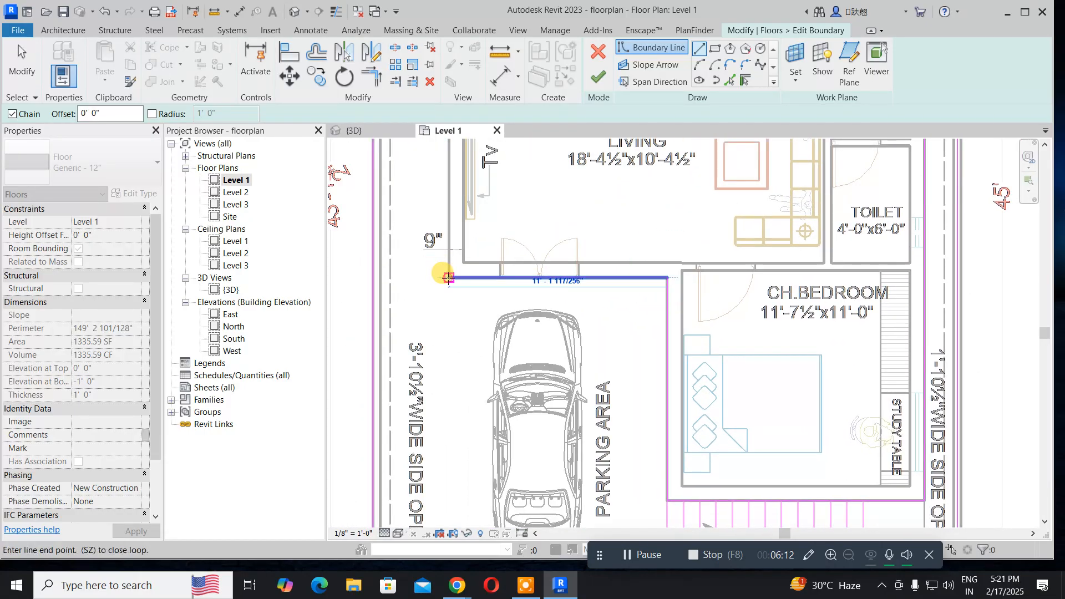
pyautogui.scroll(-3, 460, 226)
pyautogui.moveTo(461, 261); pyautogui.dragTo(448, 462, button='middle')
pyautogui.click(442, 224)
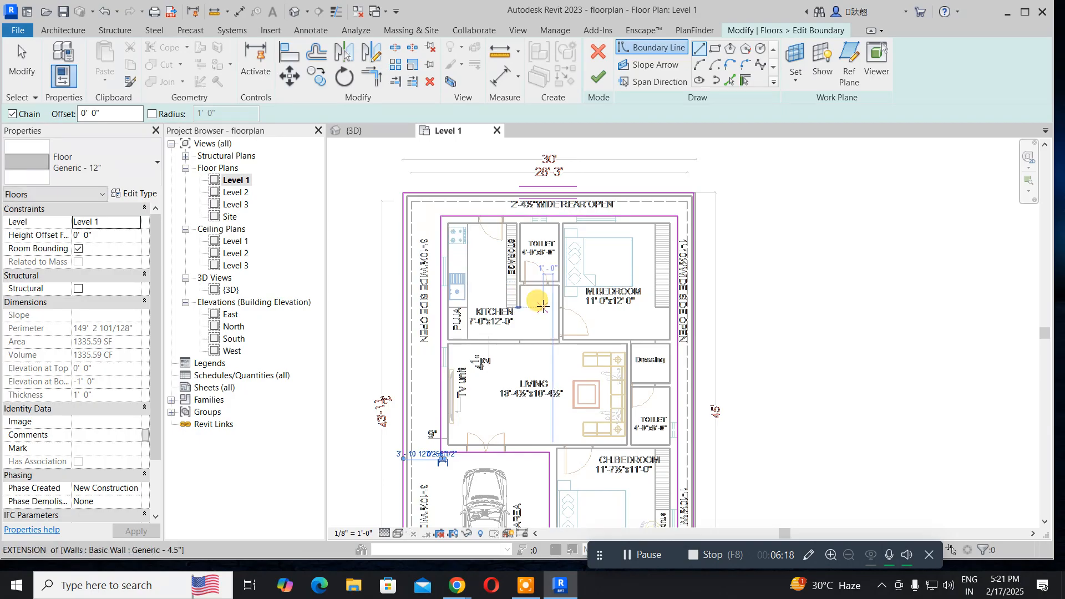
pyautogui.click(599, 79)
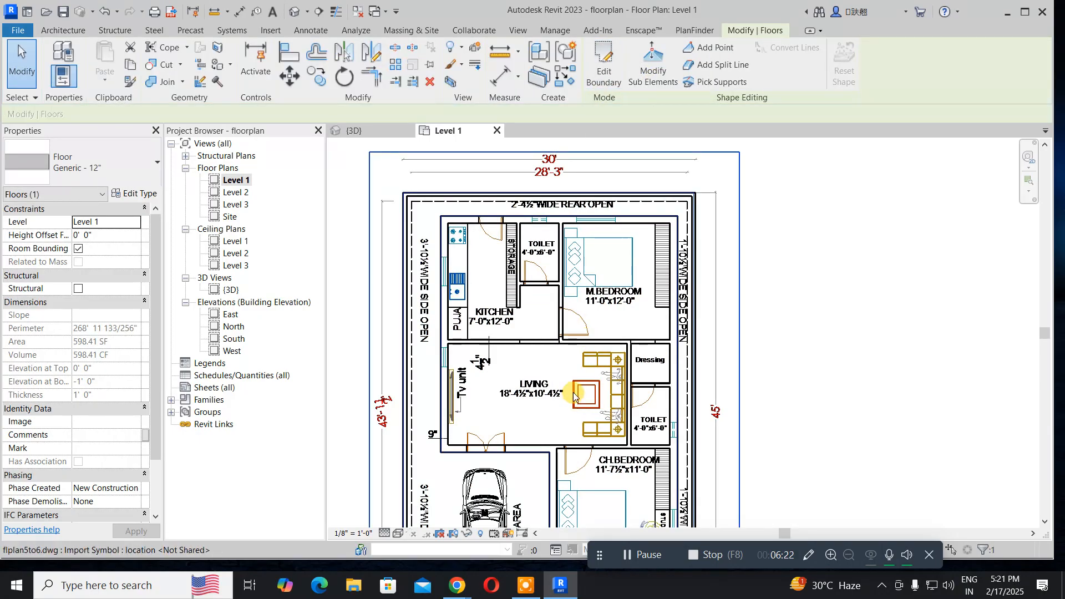
# Select the compound floor in the 3D view and examine its cut-out under the house from below and above
pyautogui.doubleClick(231, 291)
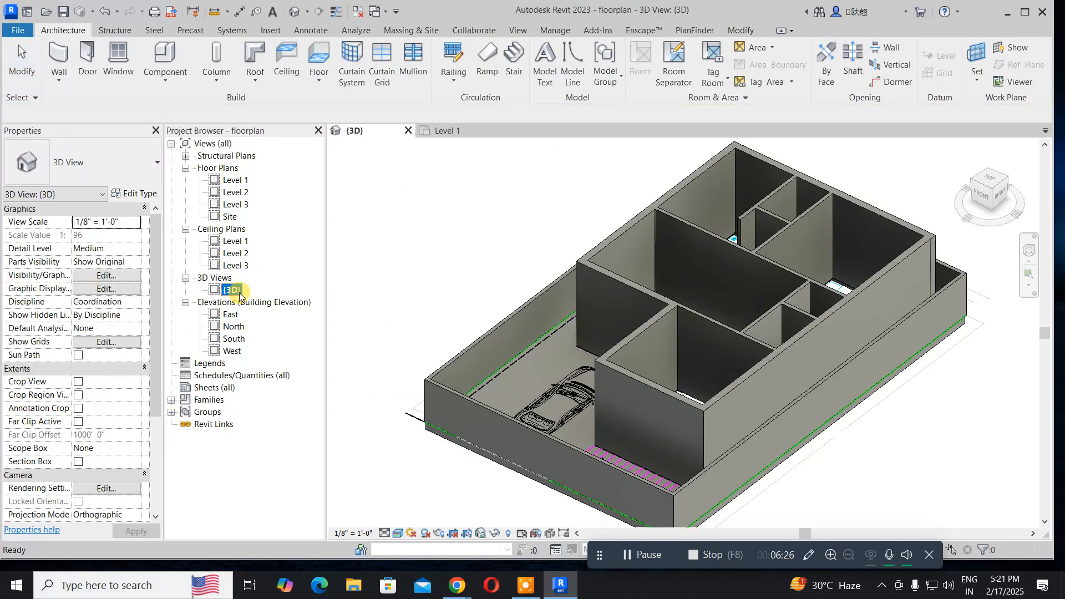
pyautogui.click(629, 348)
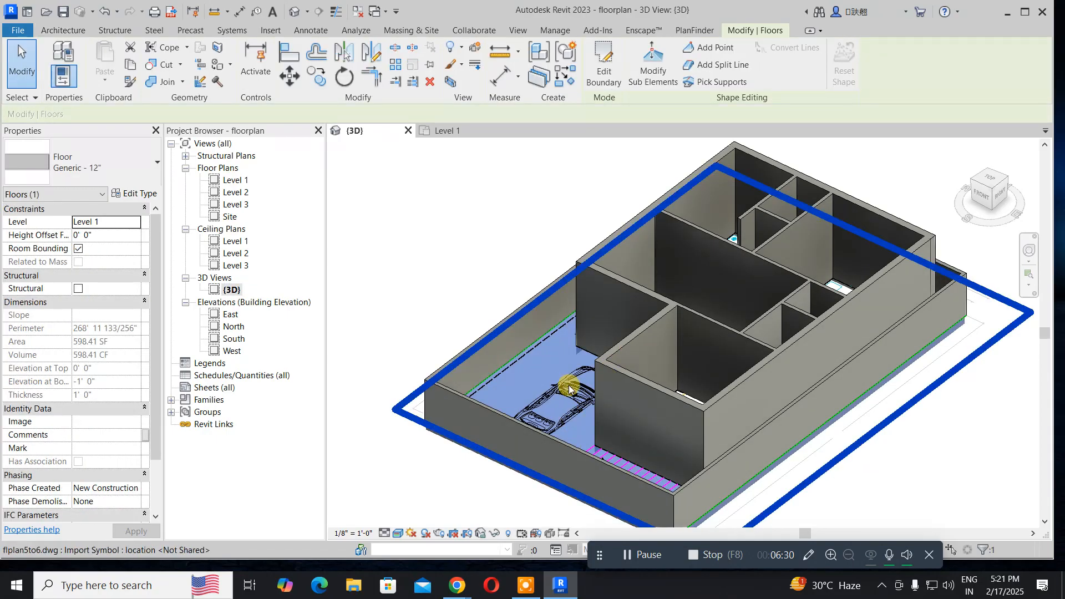
pyautogui.keyDown('shift'); pyautogui.moveTo(570, 388); pyautogui.dragTo(584, 81, button='middle'); pyautogui.keyUp('shift')
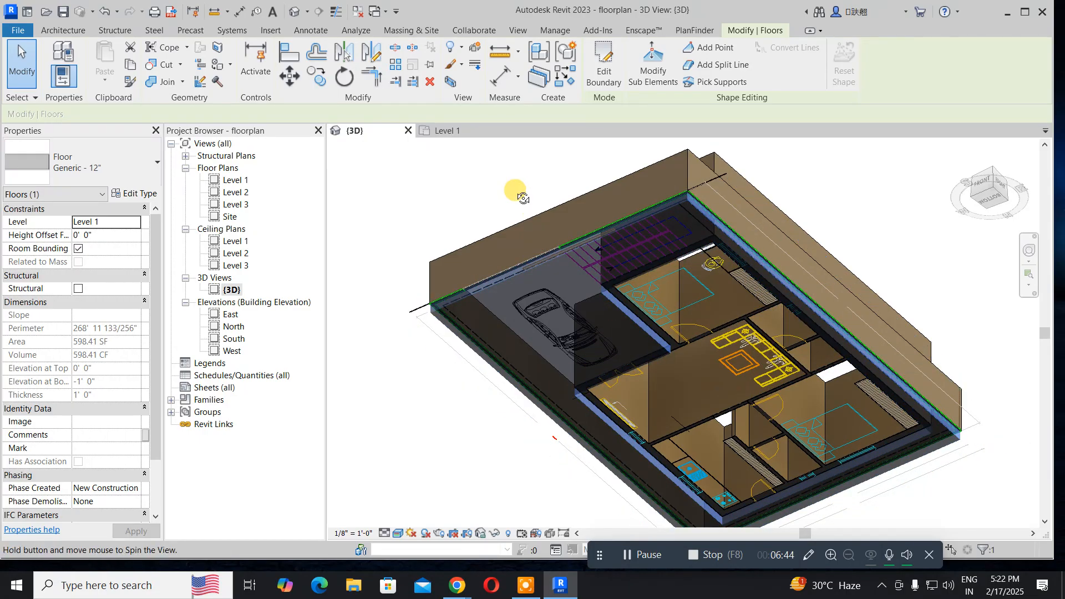
pyautogui.keyDown('shift'); pyautogui.moveTo(511, 190); pyautogui.dragTo(456, 501, button='middle'); pyautogui.keyUp('shift')
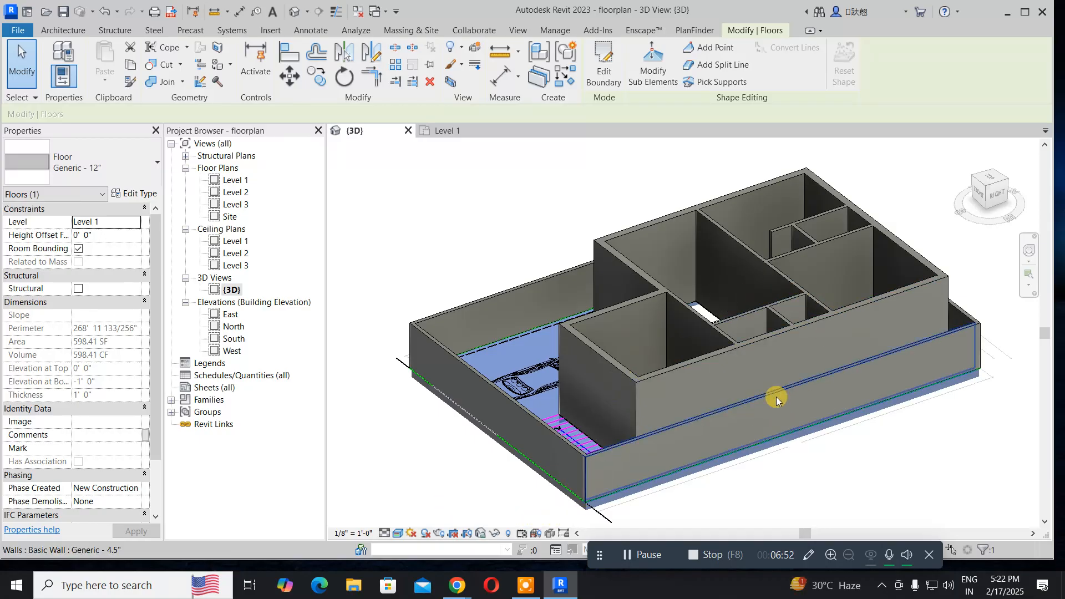
# Duplicate the selected floor's type under the name Generic - 6"
pyautogui.click(130, 193)
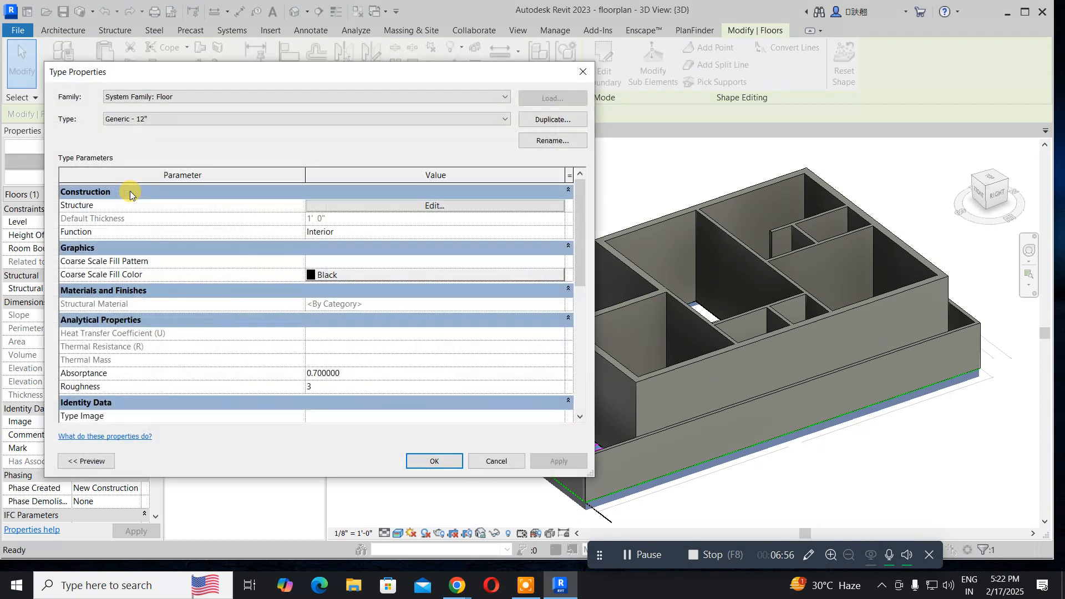
pyautogui.click(546, 119)
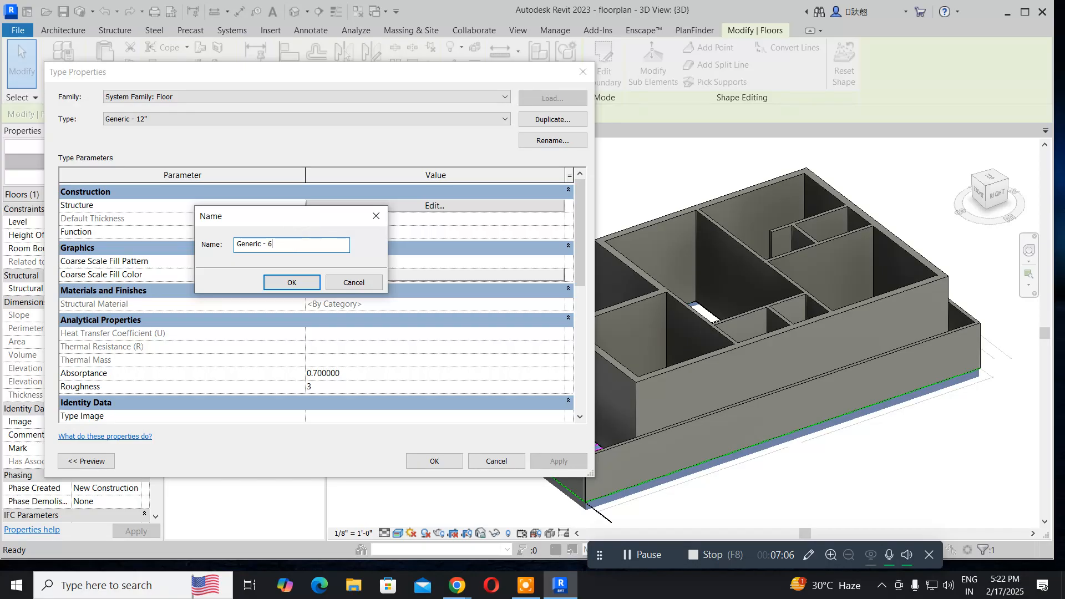
pyautogui.click(303, 285)
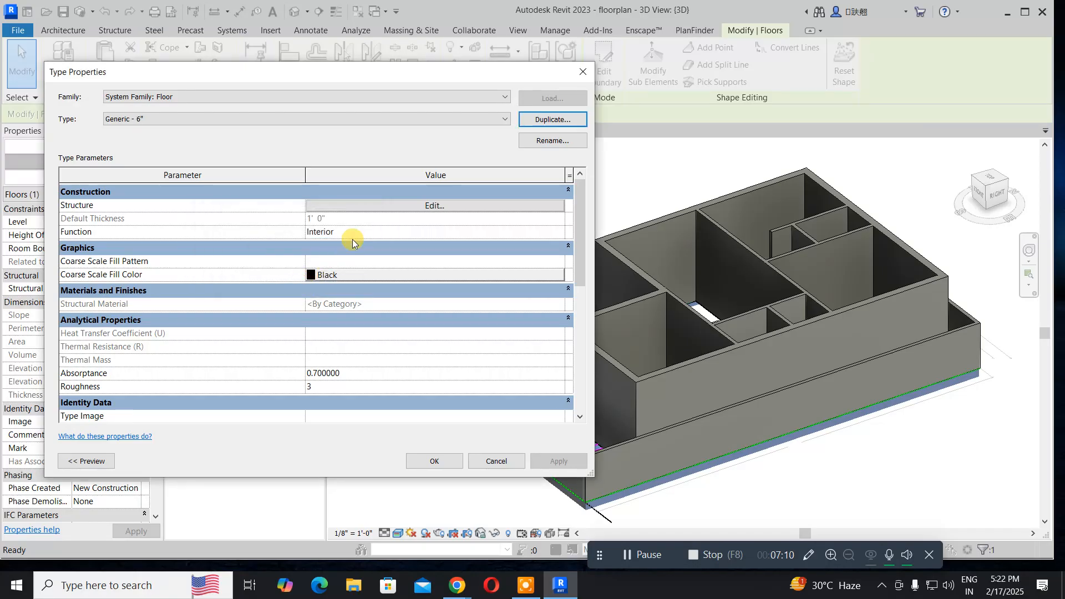
# Set the structure layer thickness of the Generic - 6" floor type to 0' 6" and apply it to the compound floor
pyautogui.click(391, 204)
pyautogui.click(325, 202)
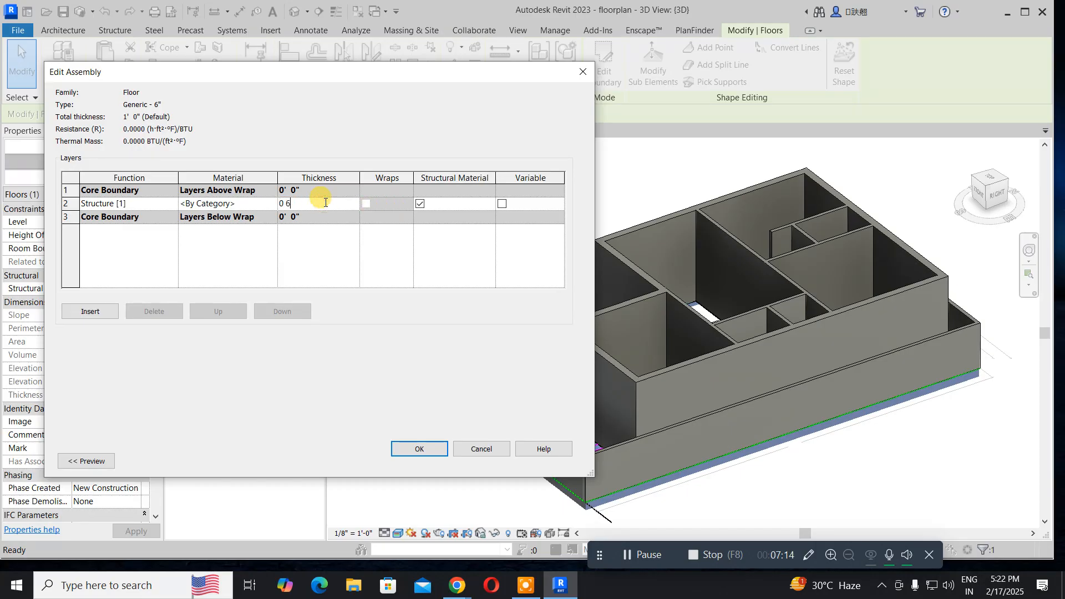
pyautogui.write('0 6')
pyautogui.click(424, 453)
pyautogui.click(426, 458)
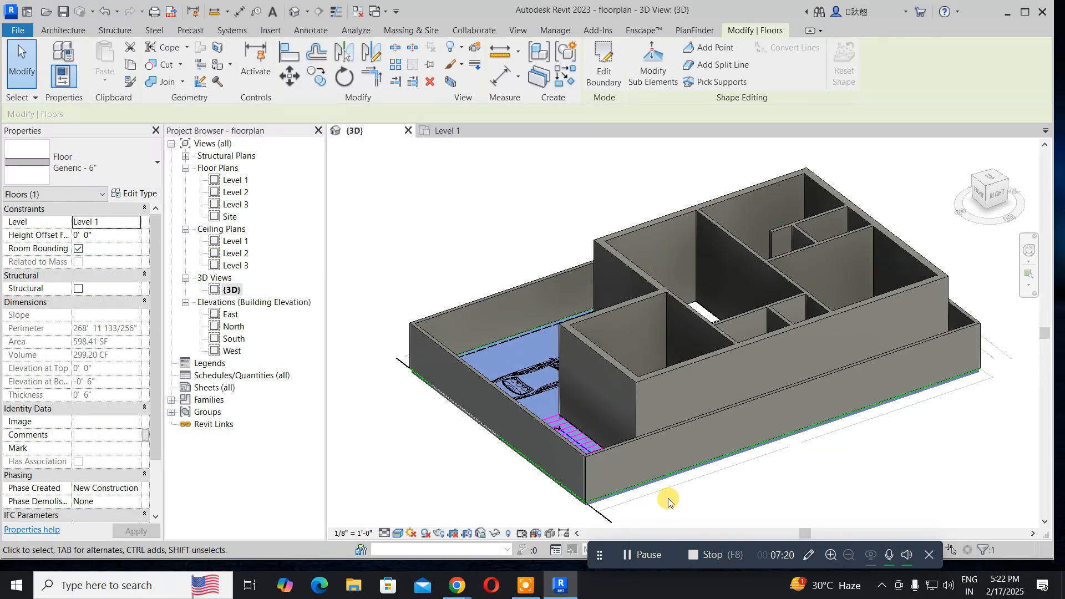
# Deselect the floor, inspect the open house interior in the 3D view and return to the Level 1 floor plan
pyautogui.click(540, 505)
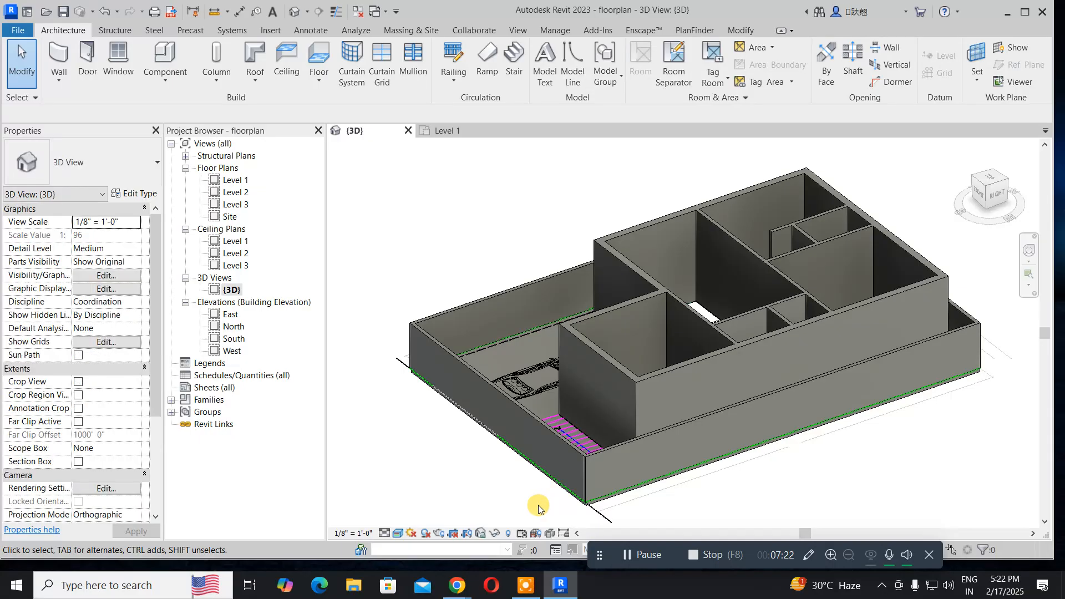
pyautogui.moveTo(538, 506)
pyautogui.keyDown('shift'); pyautogui.mouseDown(button='middle')
pyautogui.moveTo(494, 405)
pyautogui.moveTo(598, 249)
pyautogui.moveTo(585, 194)
pyautogui.moveTo(592, 177)
pyautogui.moveTo(577, 161)
pyautogui.moveTo(476, 167)
pyautogui.moveTo(542, 258)
pyautogui.moveTo(532, 549)
pyautogui.moveTo(527, 447)
pyautogui.moveTo(552, 416)
pyautogui.moveTo(635, 451)
pyautogui.moveTo(624, 441)
pyautogui.mouseUp(button='middle'); pyautogui.keyUp('shift')
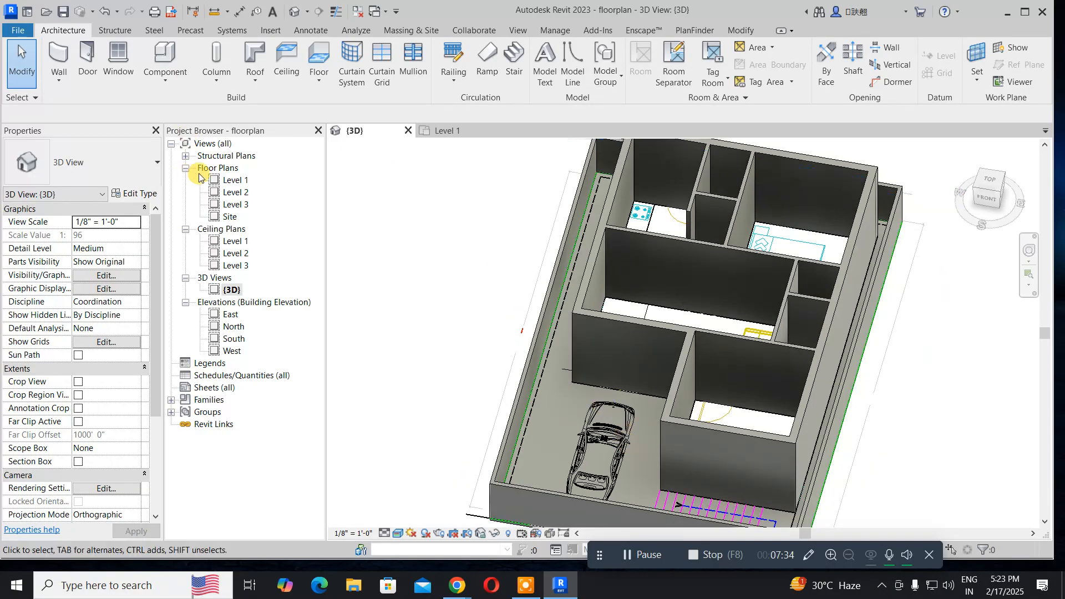
pyautogui.doubleClick(229, 181)
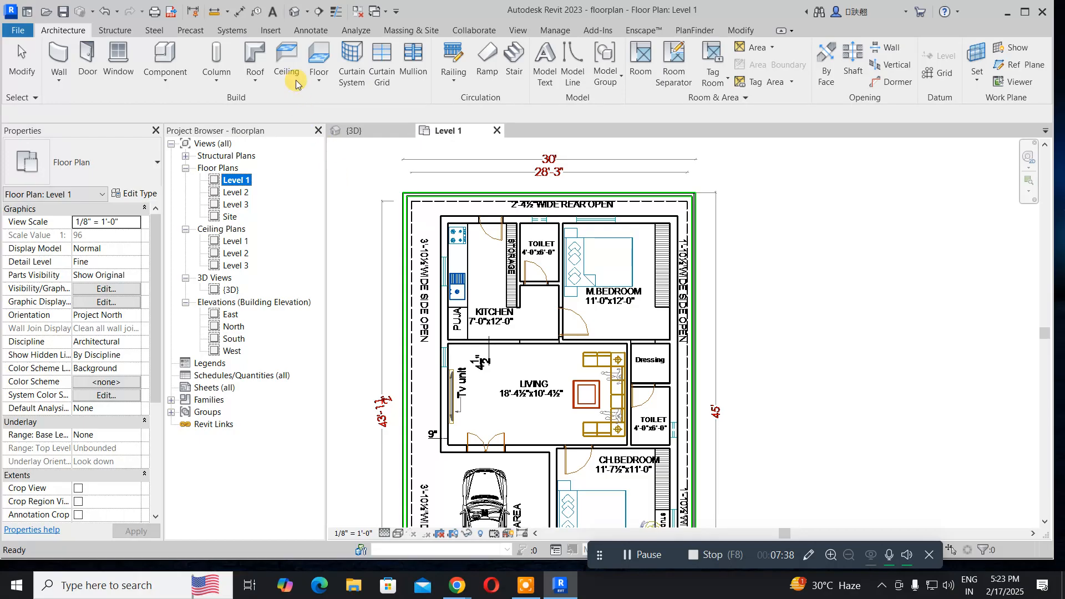
# Start a Level 1 floor with the Generic - 6" type and duplicate that type under the name inside floor 6"
pyautogui.click(318, 52)
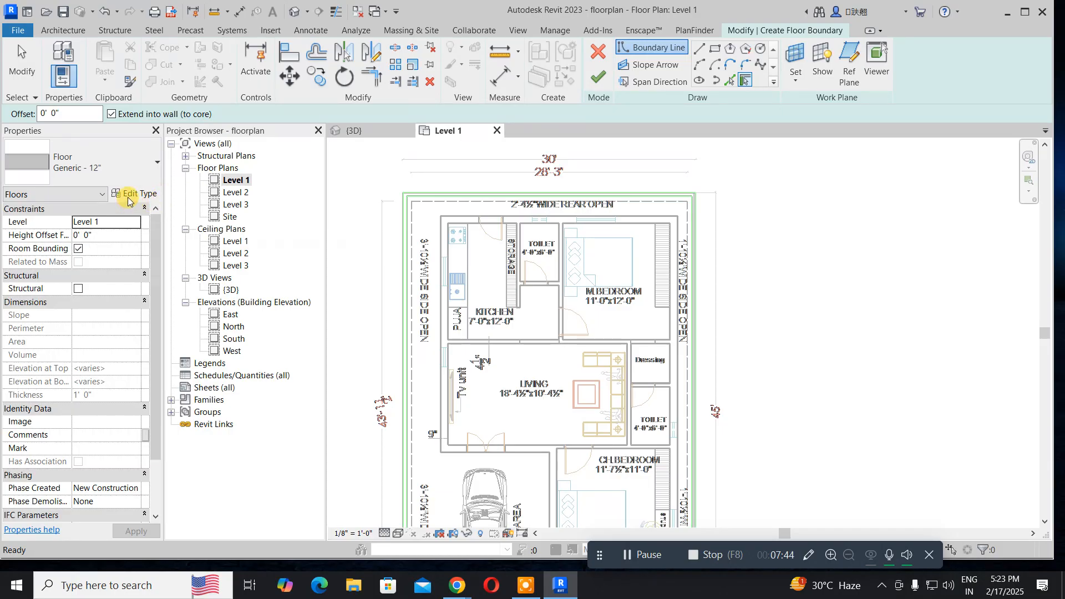
pyautogui.click(138, 165)
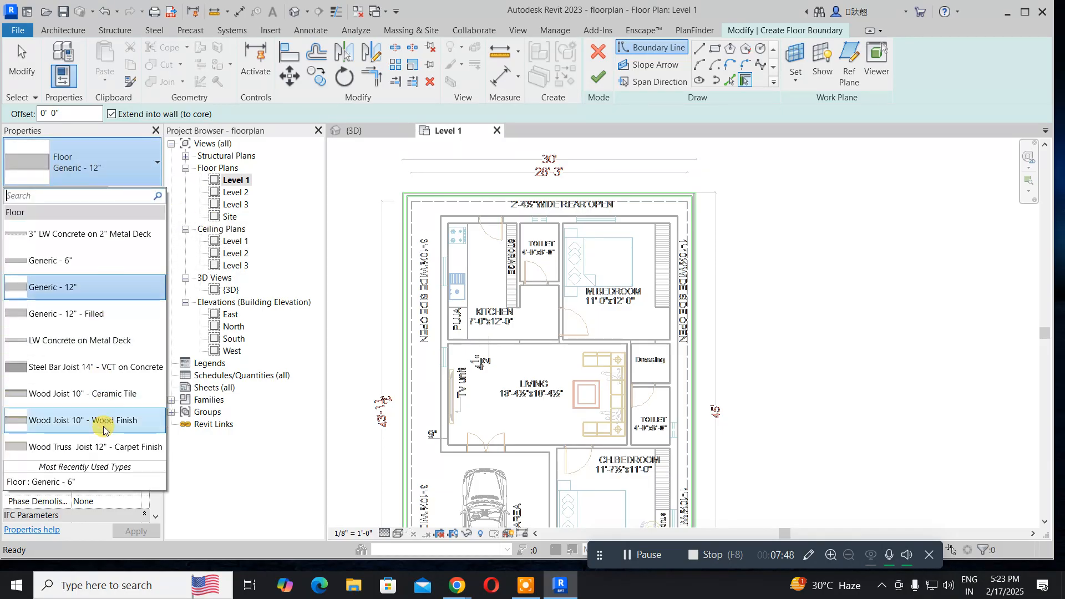
pyautogui.click(100, 482)
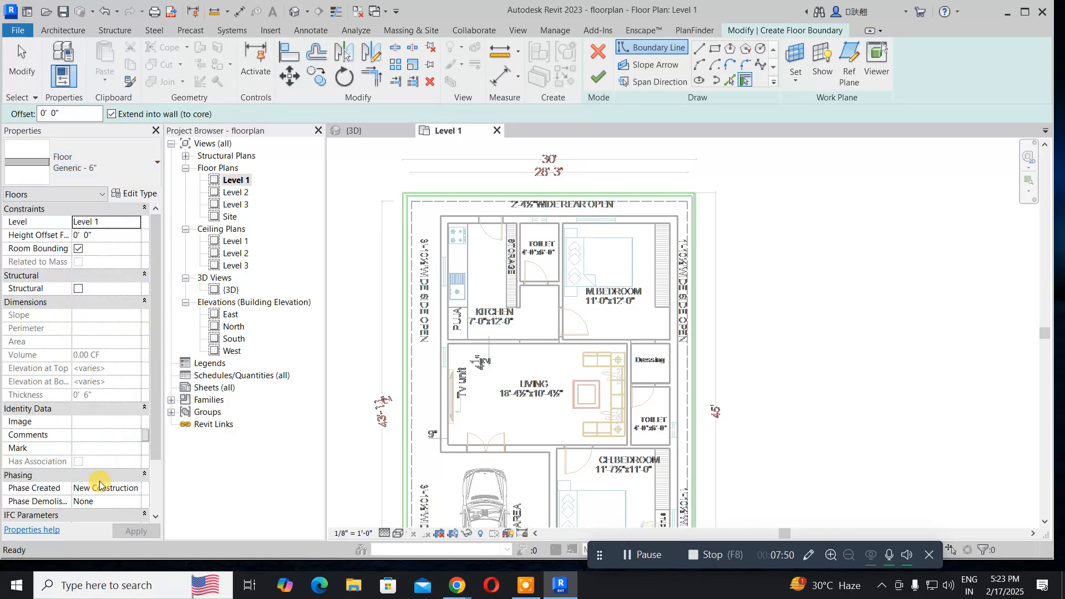
pyautogui.click(121, 196)
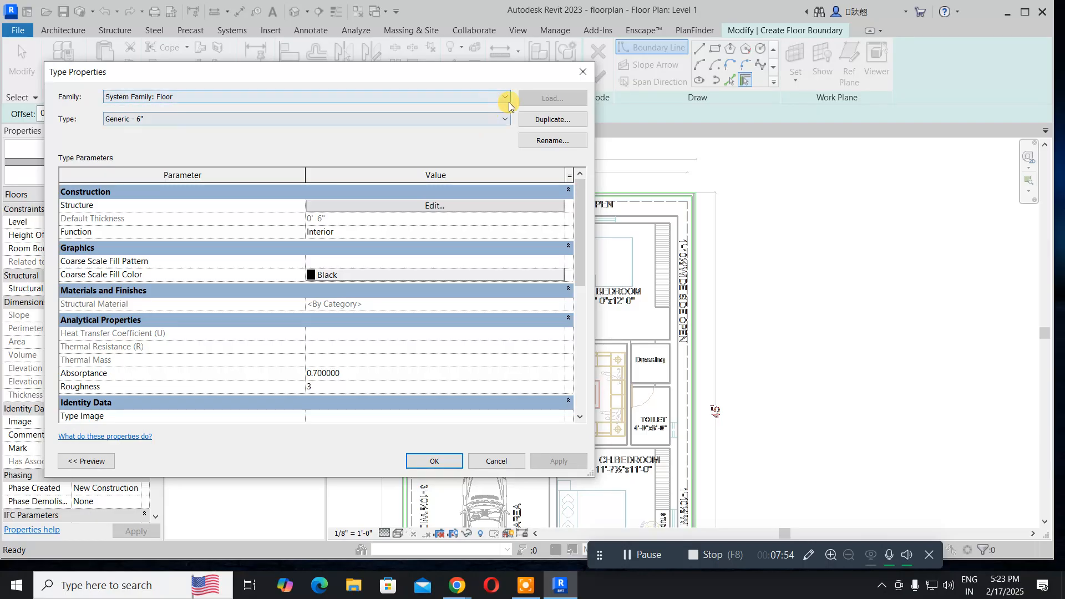
pyautogui.click(549, 120)
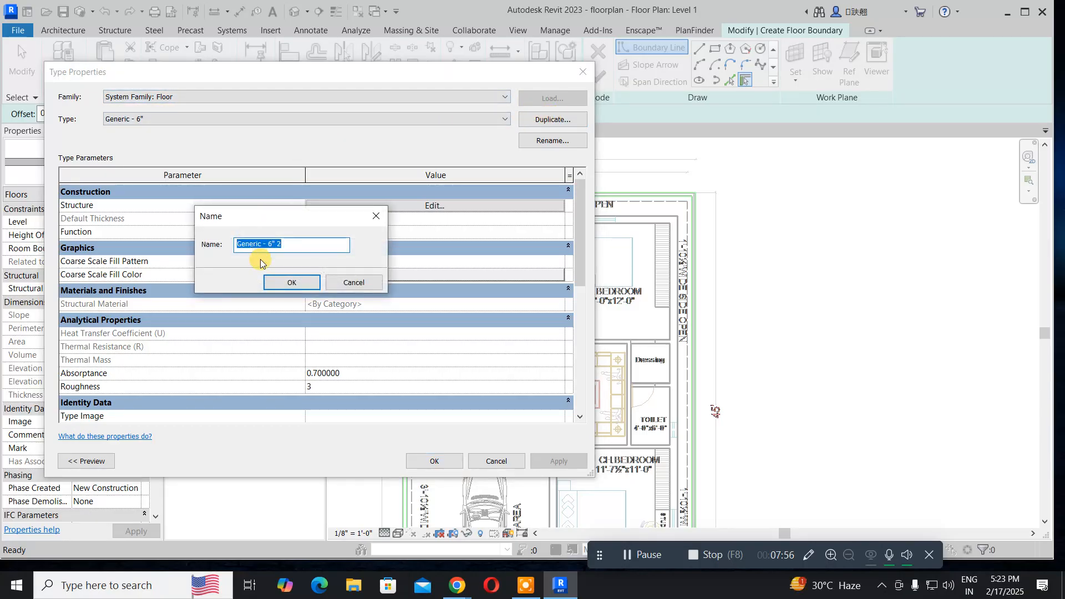
pyautogui.moveTo(290, 244); pyautogui.dragTo(164, 246)
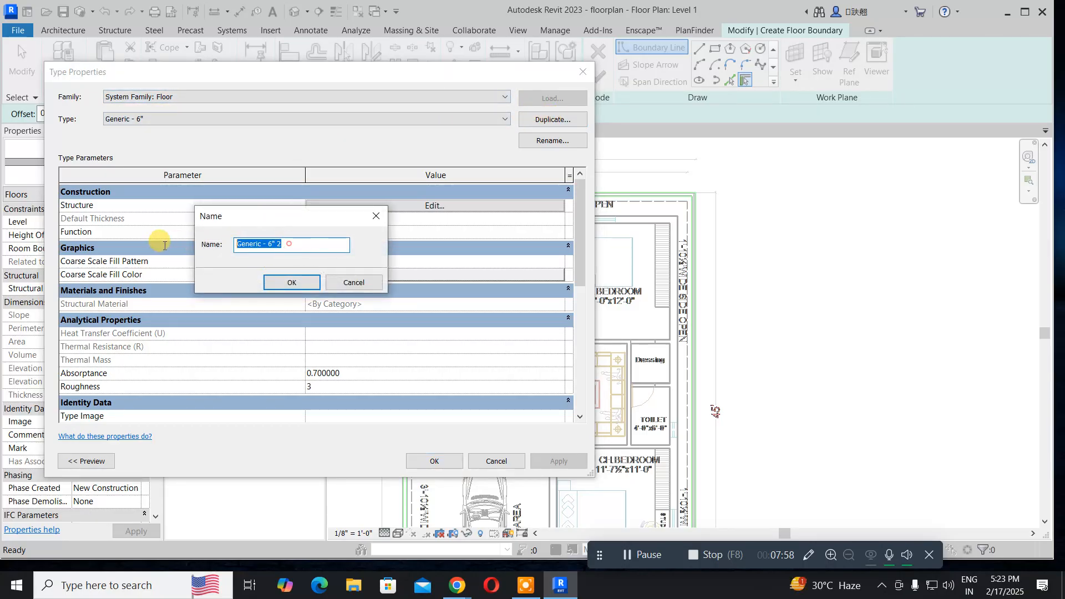
pyautogui.write('in')
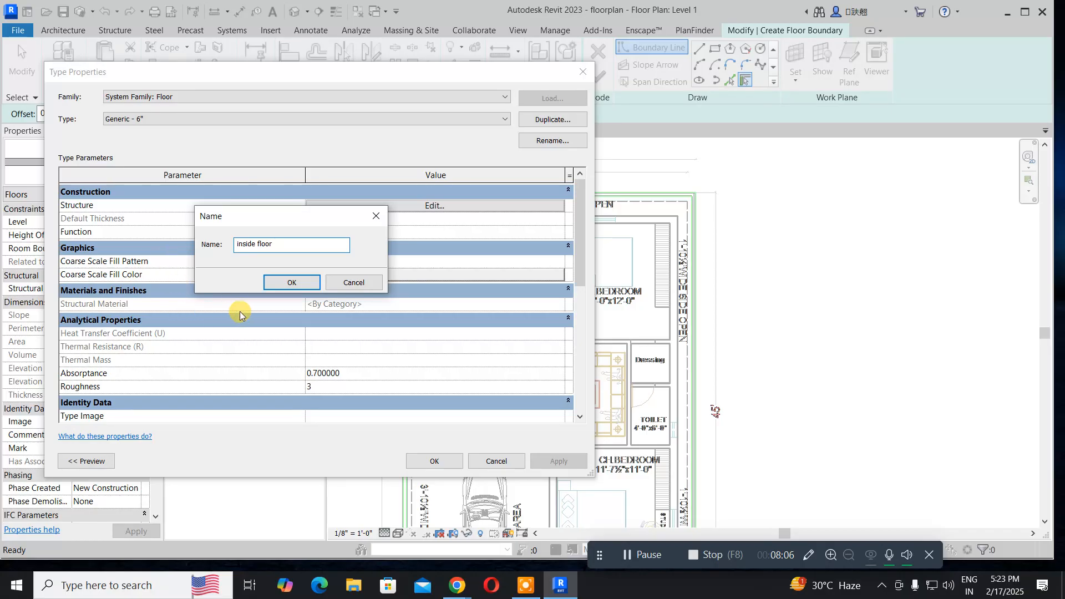
pyautogui.write('side floor')
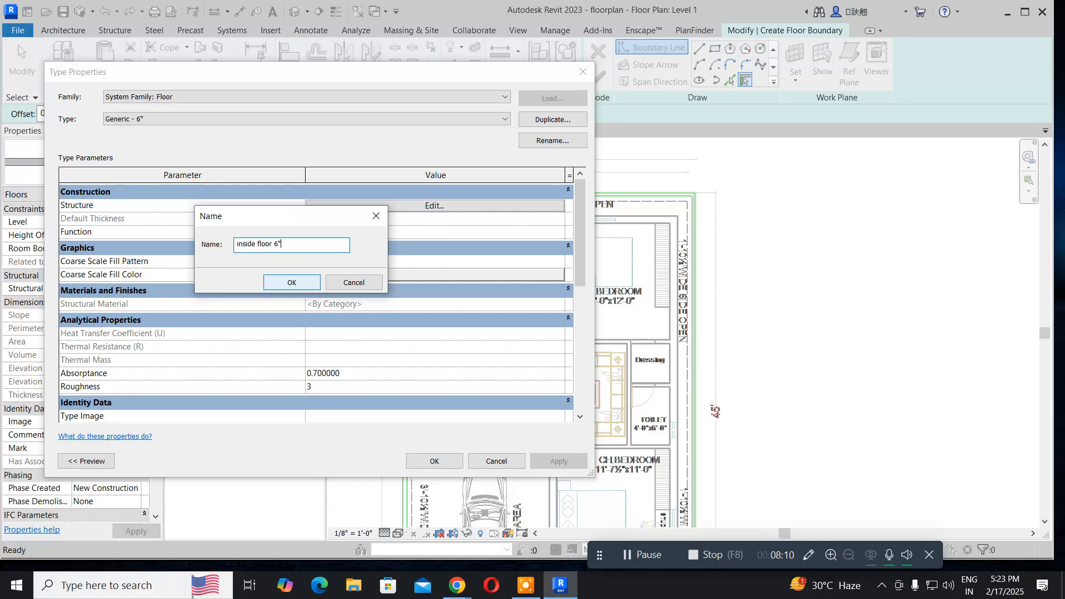
pyautogui.click(277, 286)
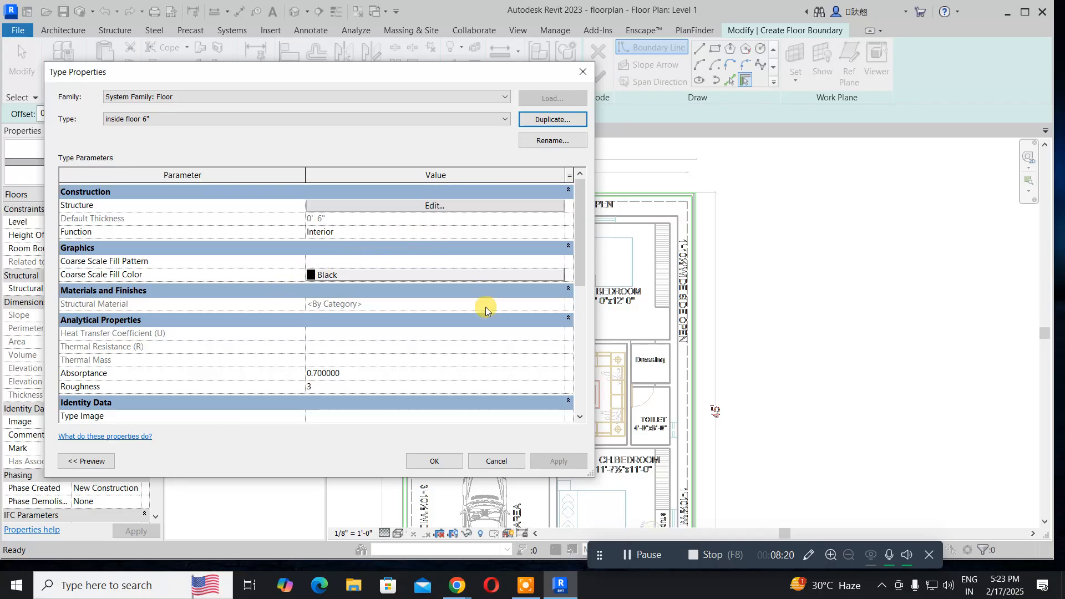
pyautogui.click(434, 461)
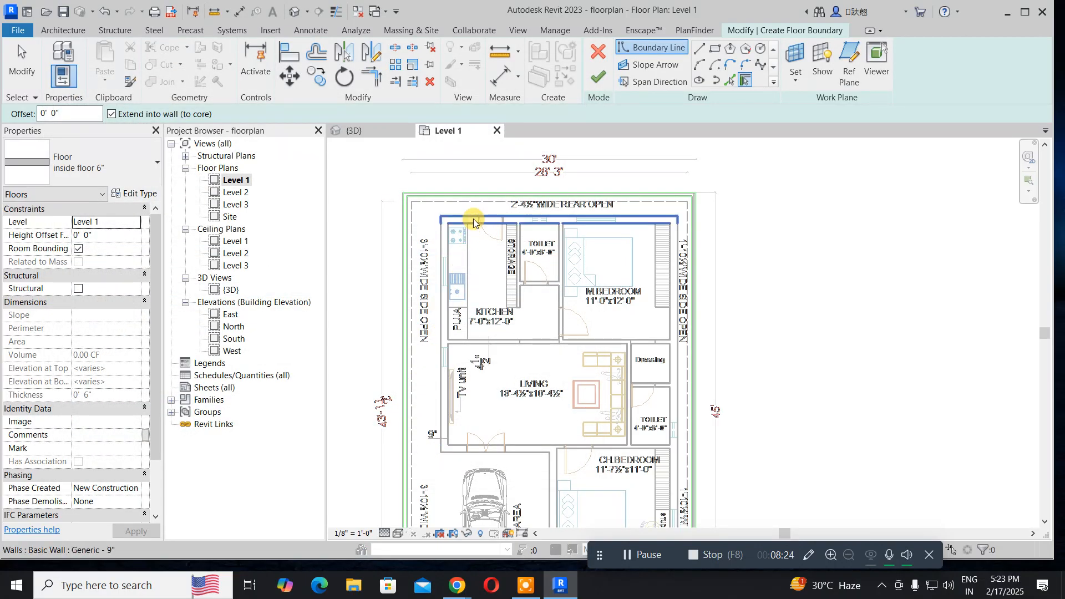
# Draw straight floor boundary lines along the outer faces of the rear wall and the 1'-10½" side wall, ending at the staircase corner
pyautogui.scroll(4, 474, 219)
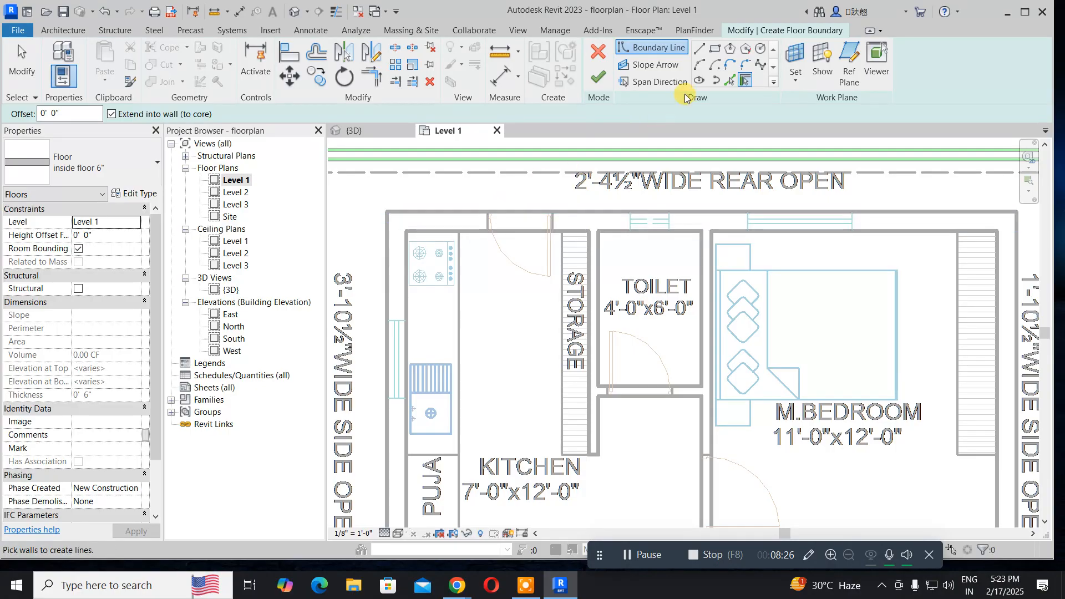
pyautogui.click(699, 50)
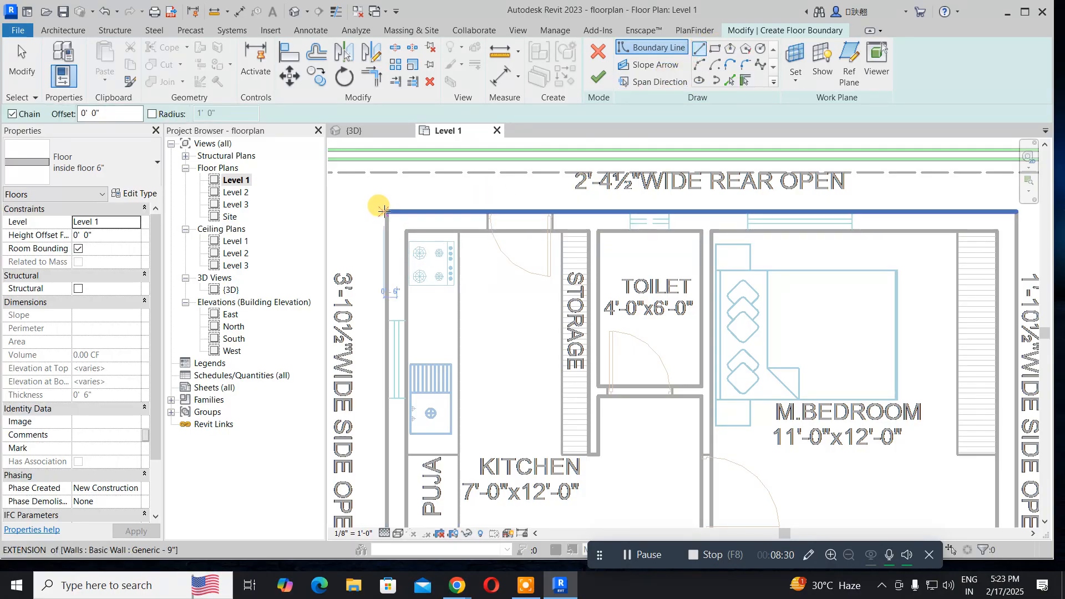
pyautogui.click(384, 211)
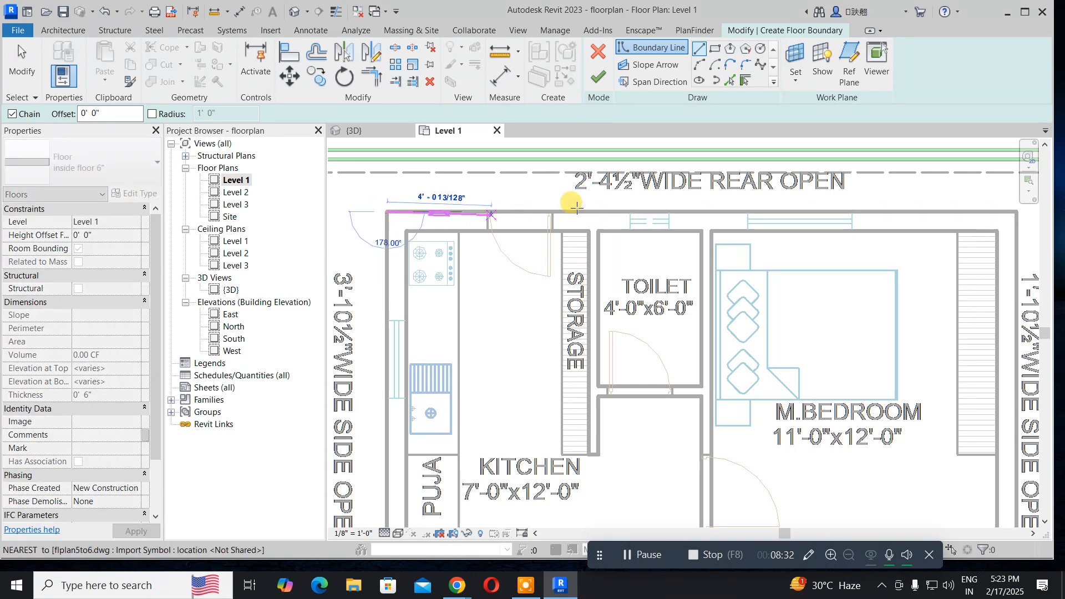
pyautogui.moveTo(891, 218); pyautogui.dragTo(404, 221, button='middle')
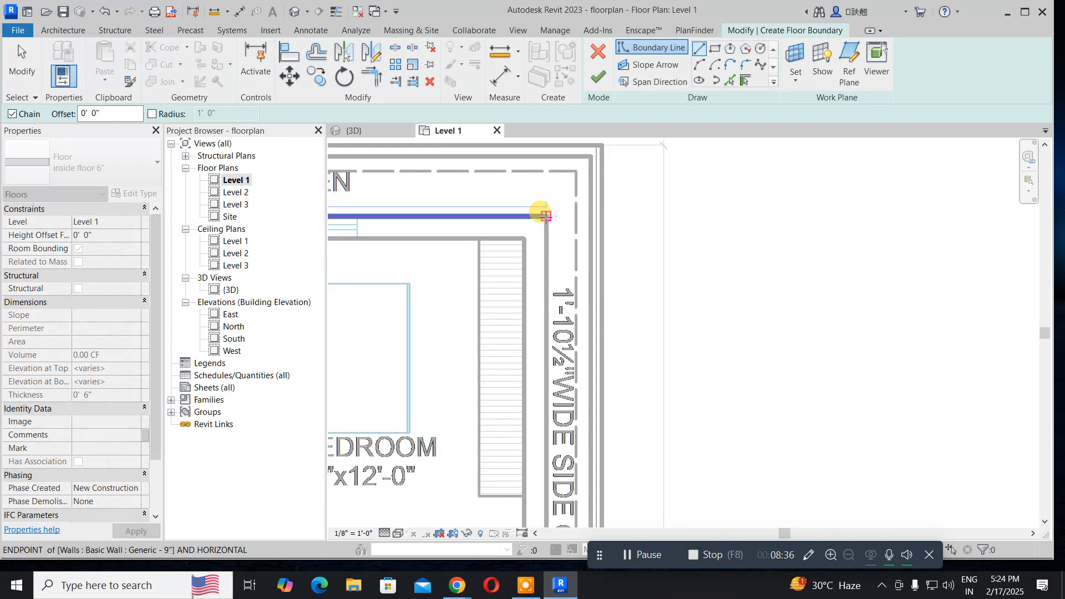
pyautogui.click(545, 217)
pyautogui.scroll(-2, 547, 409)
pyautogui.moveTo(559, 413); pyautogui.dragTo(625, 174, button='middle')
pyautogui.moveTo(582, 465); pyautogui.dragTo(585, 207, button='middle')
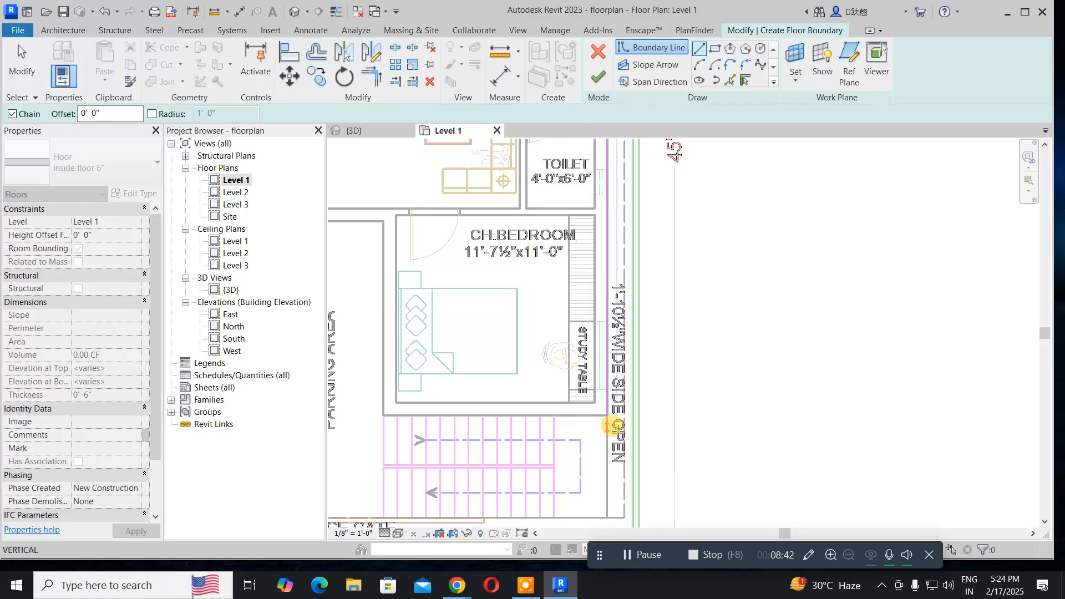
pyautogui.scroll(1, 617, 427)
pyautogui.scroll(3, 618, 427)
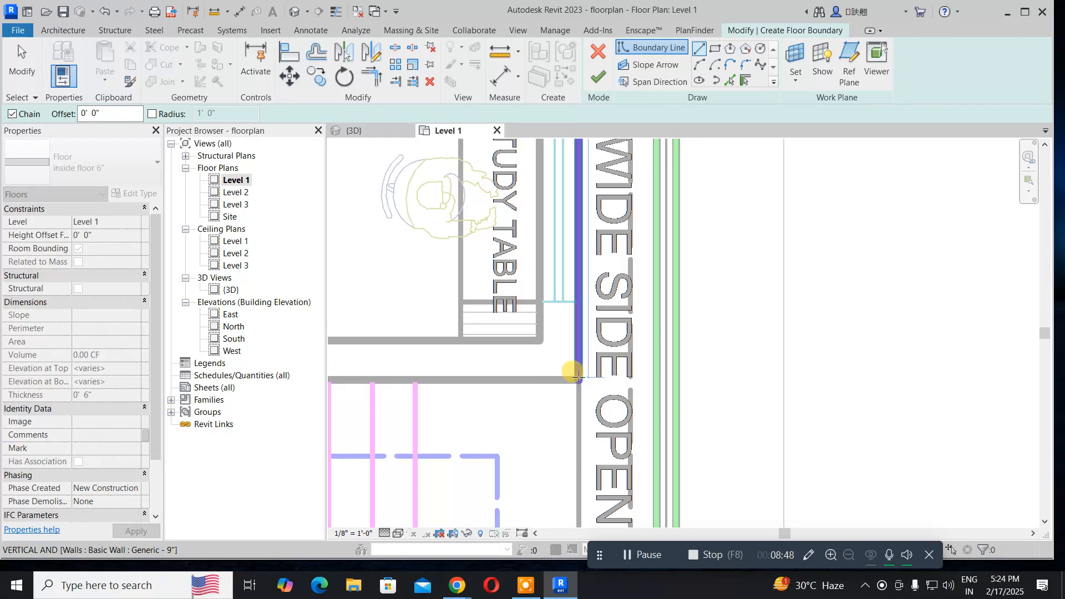
pyautogui.click(578, 379)
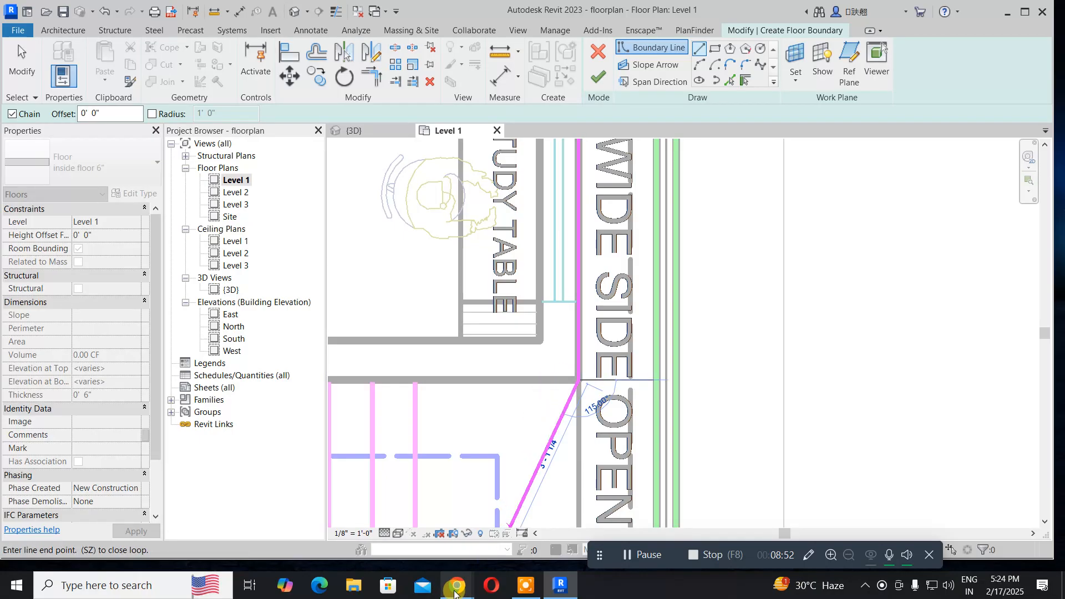
# Continue the floor boundary along the children's bedroom's outer wall beside the stairs and up its parking-side wall to the living room corner
pyautogui.moveTo(455, 593)
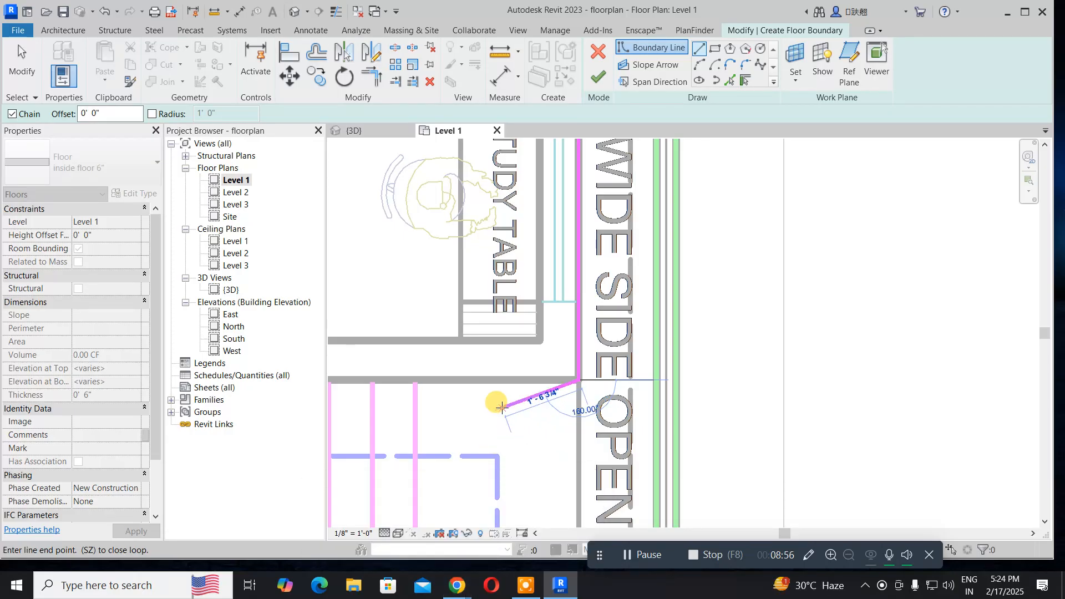
pyautogui.scroll(-3, 501, 408)
pyautogui.moveTo(500, 397); pyautogui.dragTo(756, 392, button='middle')
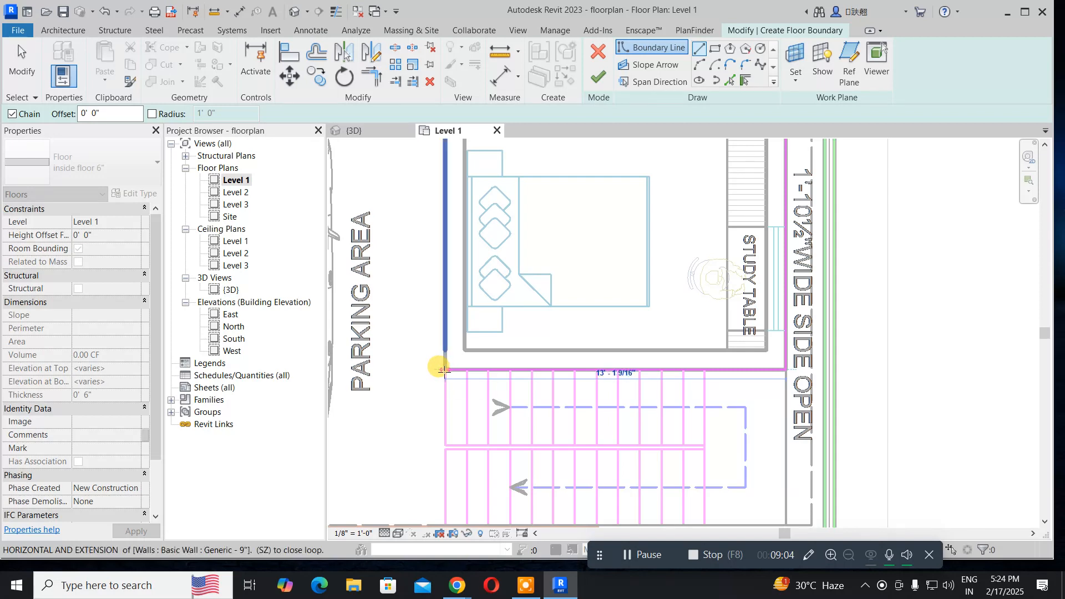
pyautogui.scroll(4, 443, 372)
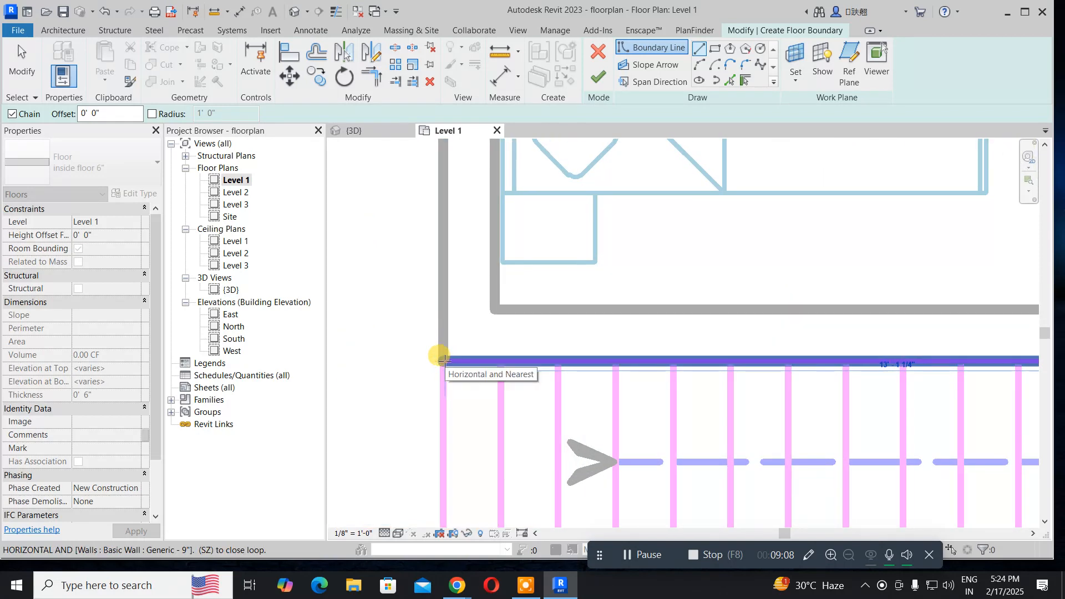
pyautogui.click(442, 361)
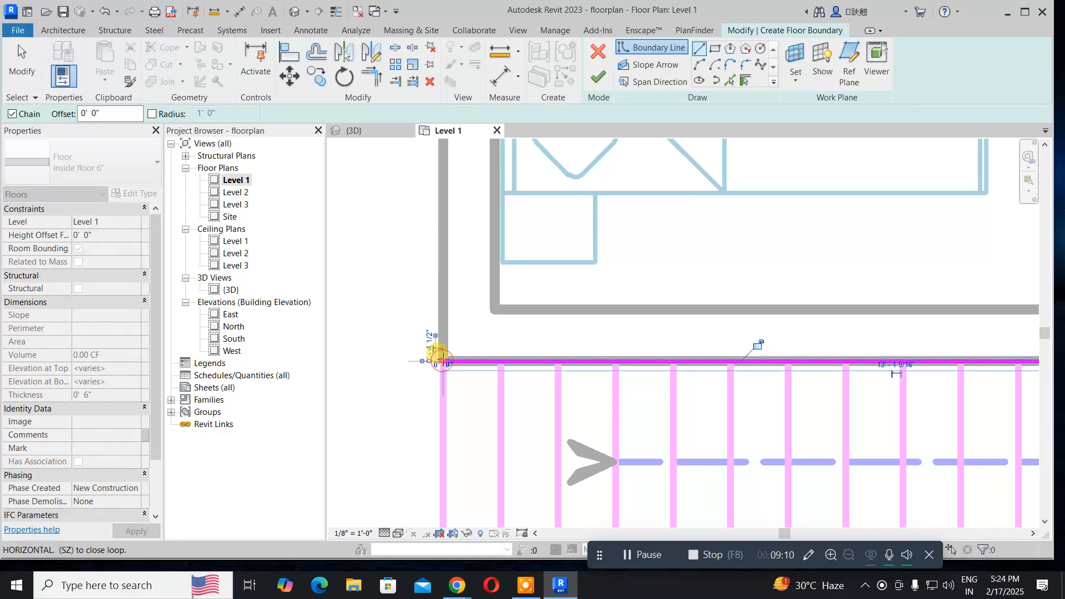
pyautogui.scroll(-4, 441, 250)
pyautogui.moveTo(453, 294); pyautogui.dragTo(476, 527, button='middle')
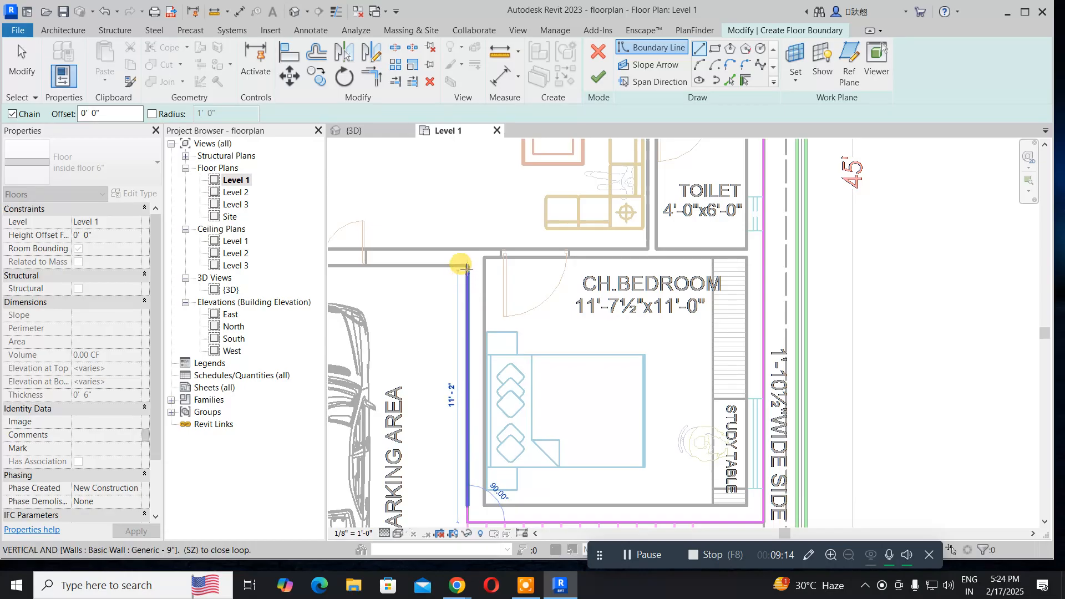
pyautogui.click(466, 266)
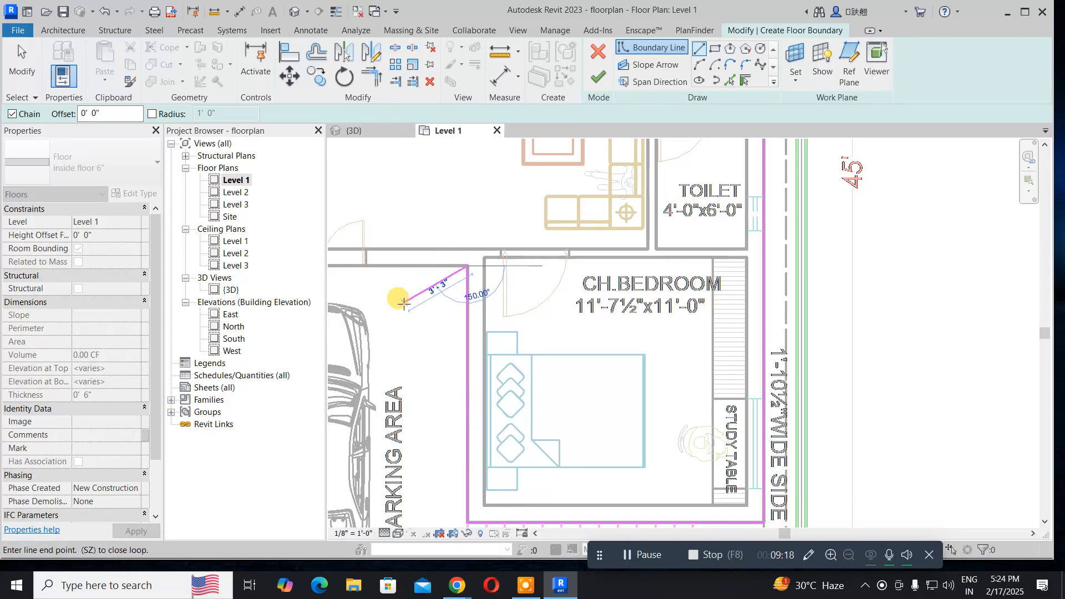
# Close the boundary along the living room's parking-side wall and the 3'-10½" side wall to the kitchen corner, and finish the floor
pyautogui.moveTo(633, 342); pyautogui.dragTo(742, 348, button='middle')
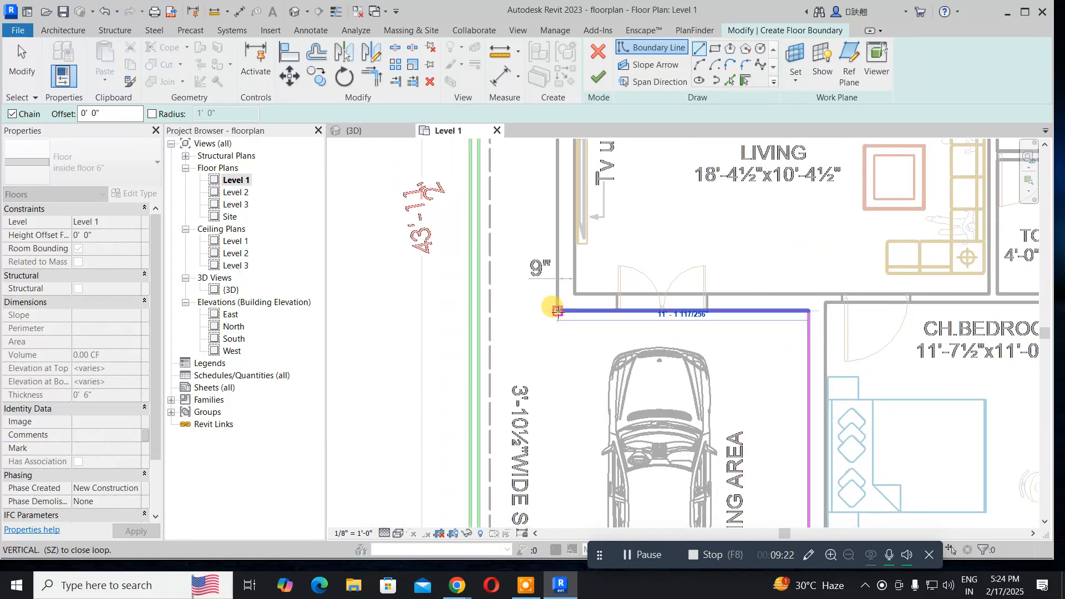
pyautogui.click(558, 313)
pyautogui.moveTo(534, 404); pyautogui.dragTo(487, 511, button='middle')
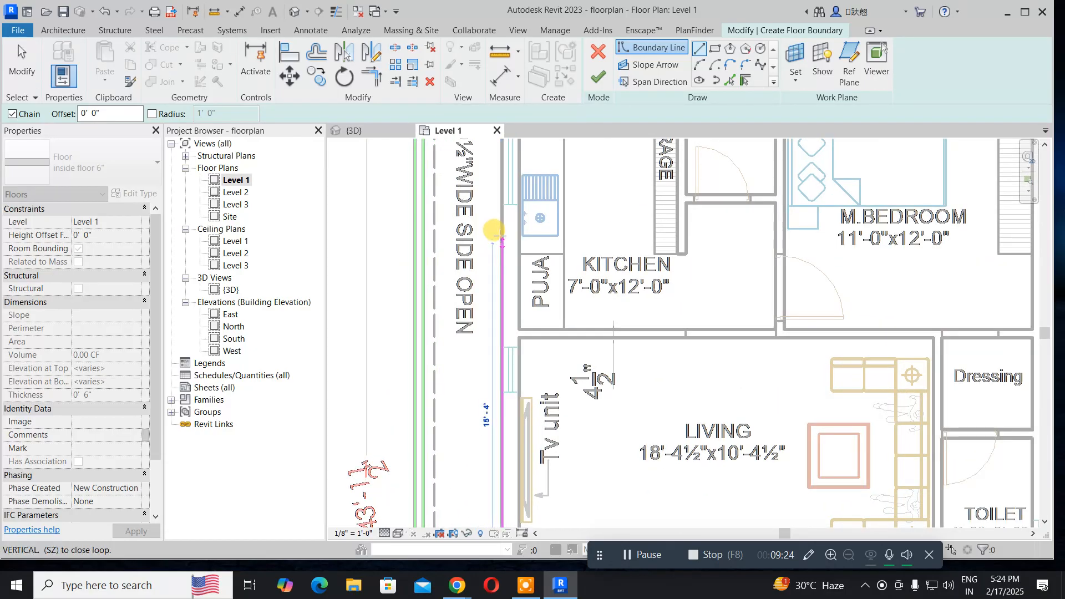
pyautogui.moveTo(492, 226); pyautogui.dragTo(487, 458, button='middle')
pyautogui.moveTo(496, 294); pyautogui.dragTo(475, 451, button='middle')
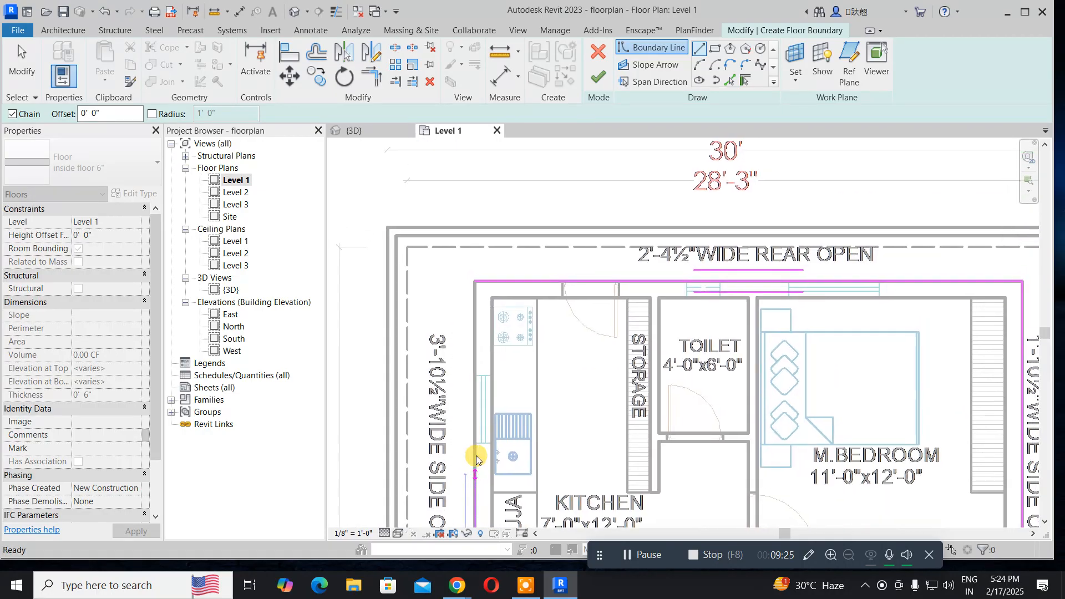
pyautogui.click(476, 280)
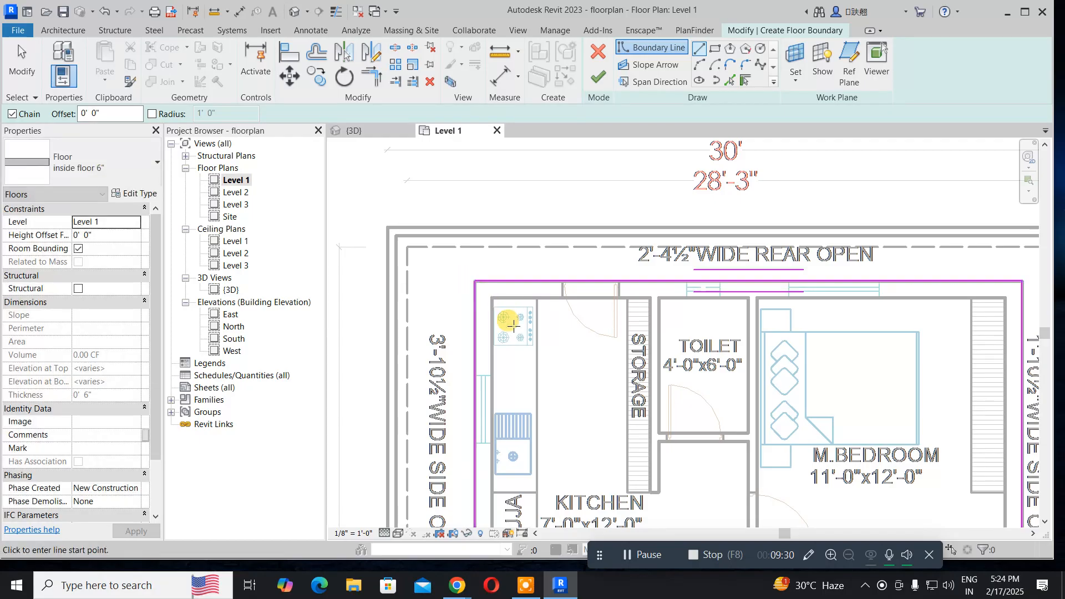
pyautogui.click(598, 77)
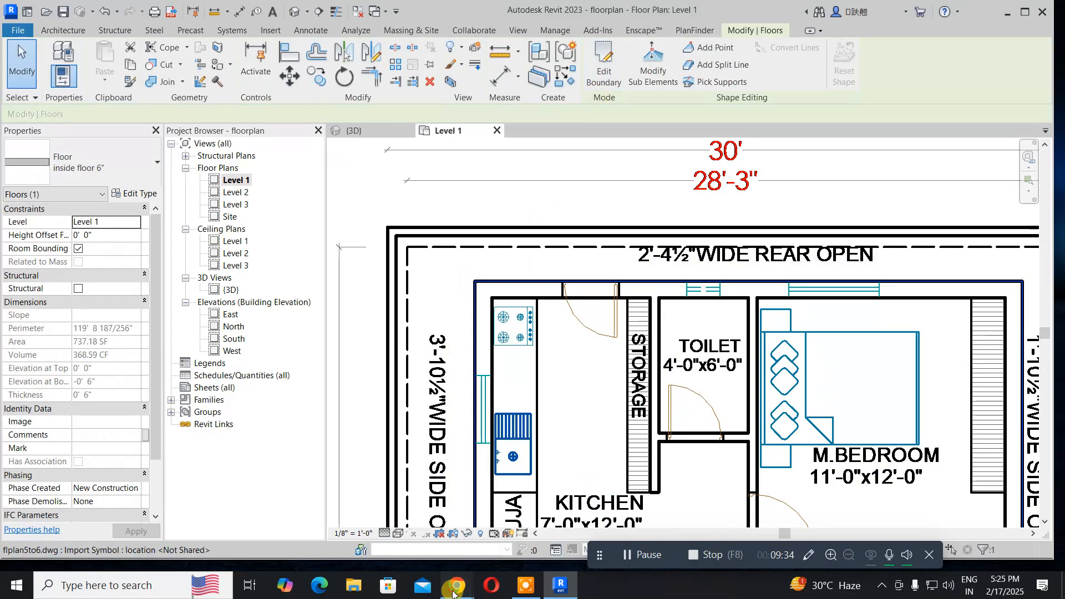
# Switch to the Google Meet call in Chrome, dismiss its meeting-ready card and return to Revit
pyautogui.moveTo(461, 580)
pyautogui.click(416, 534)
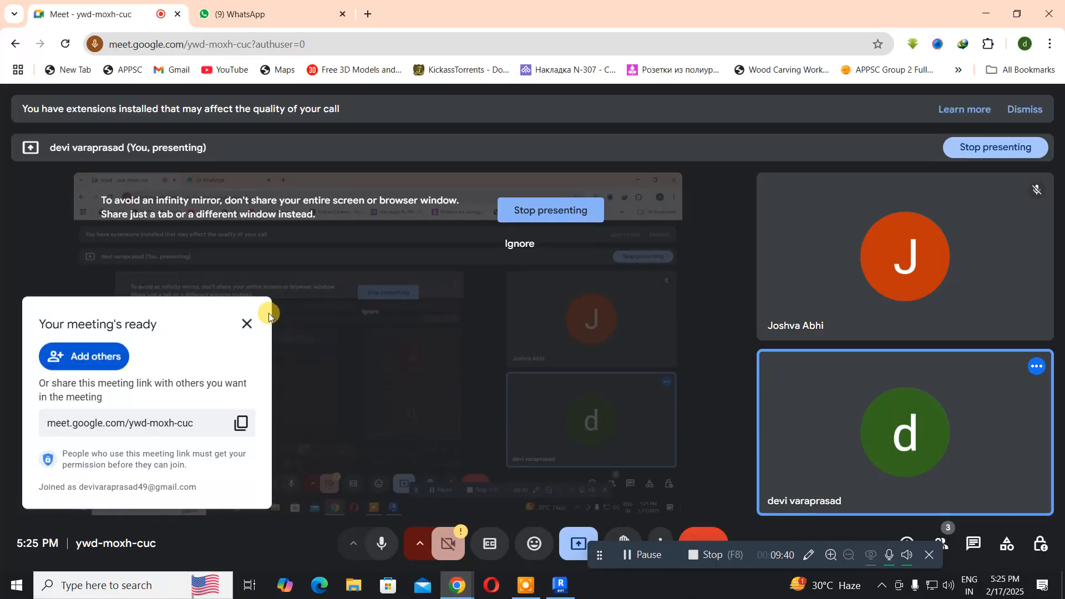
pyautogui.click(246, 324)
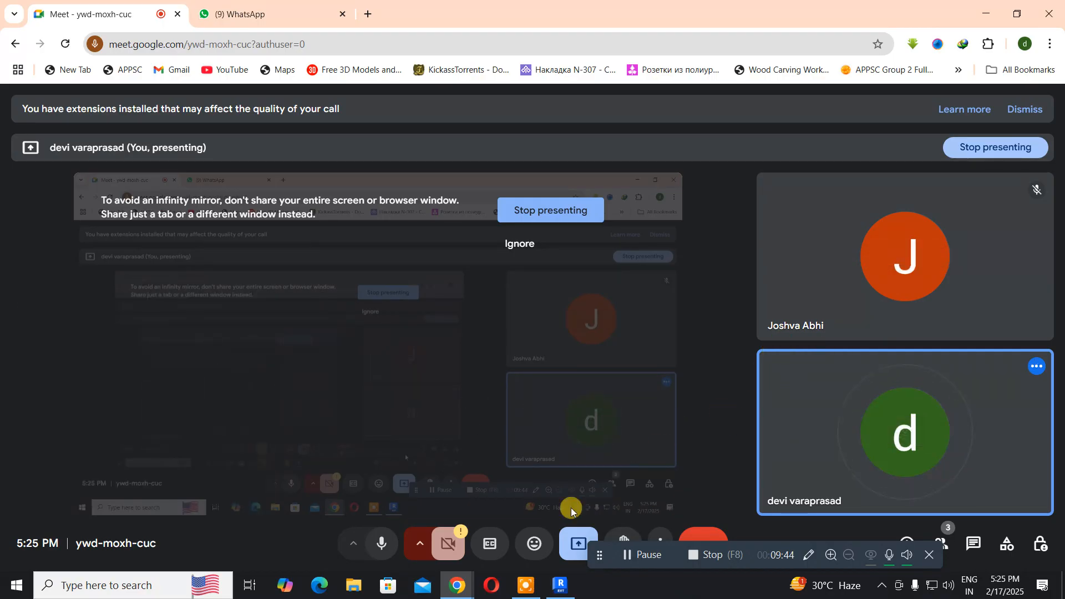
pyautogui.click(986, 15)
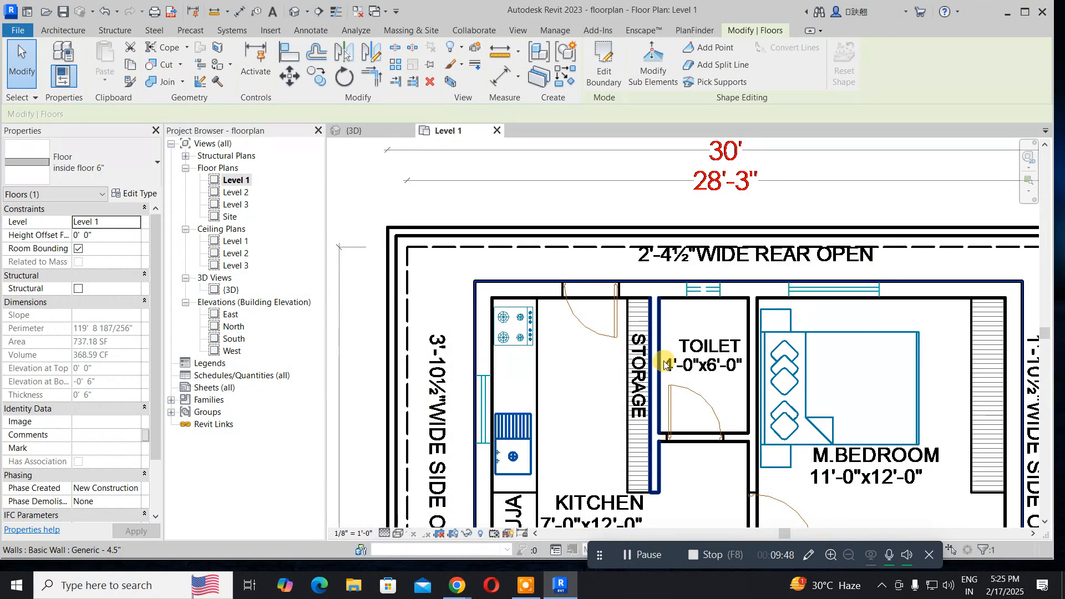
# Open the 3D view, select the floor inside the house and examine how it fits within the walls
pyautogui.scroll(-5, 665, 316)
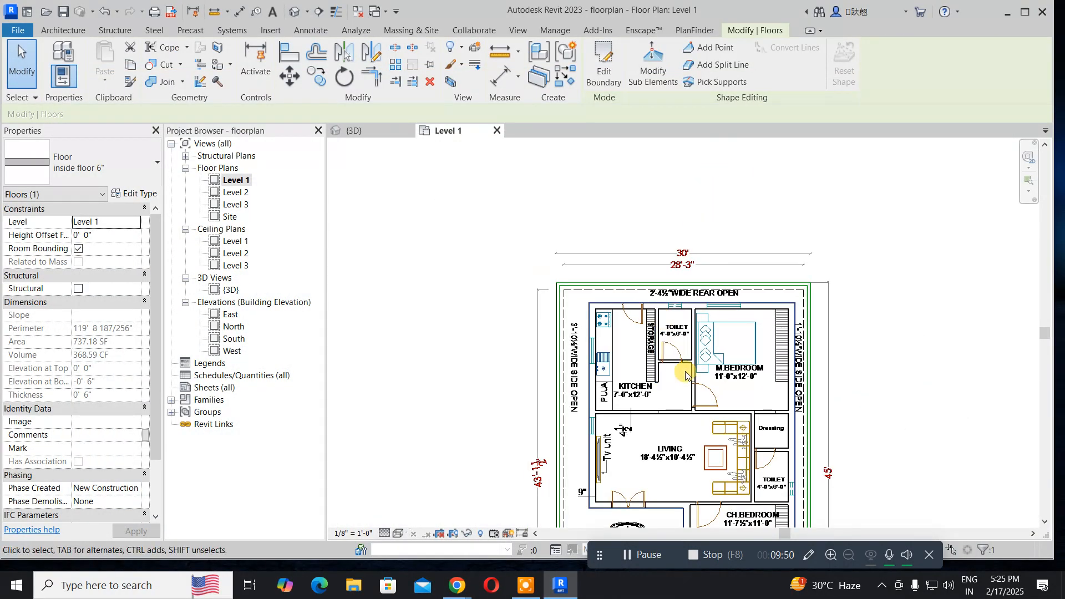
pyautogui.moveTo(692, 393); pyautogui.dragTo(613, 215, button='middle')
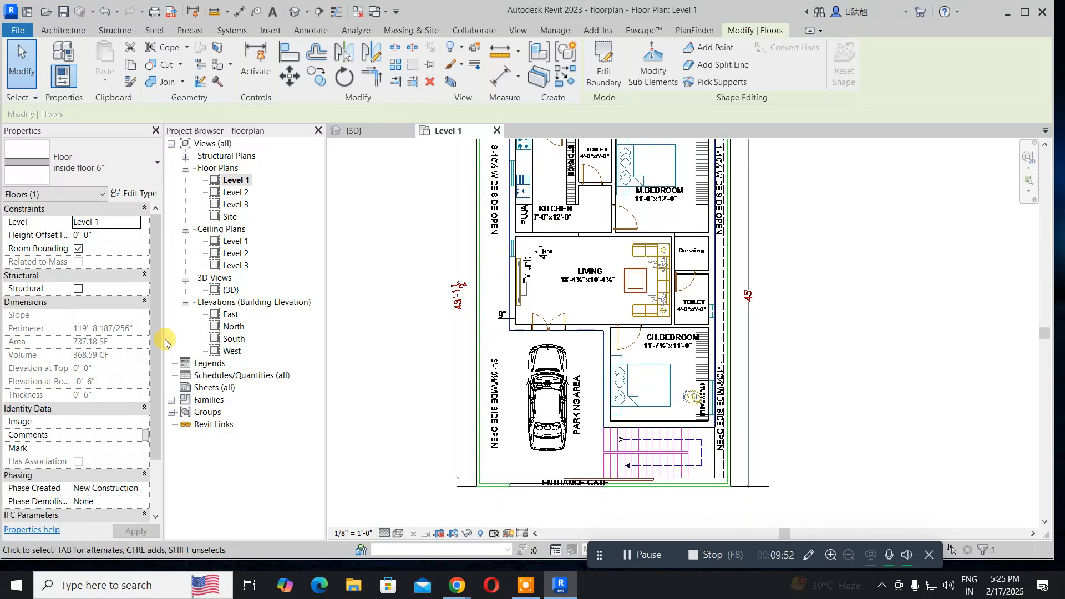
pyautogui.doubleClick(238, 293)
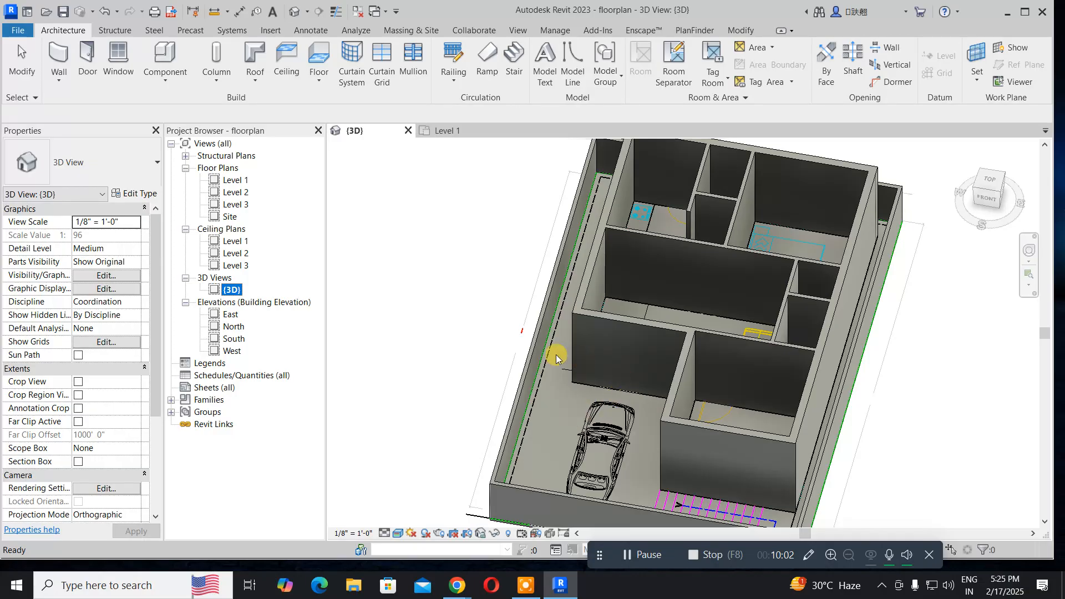
pyautogui.click(504, 401)
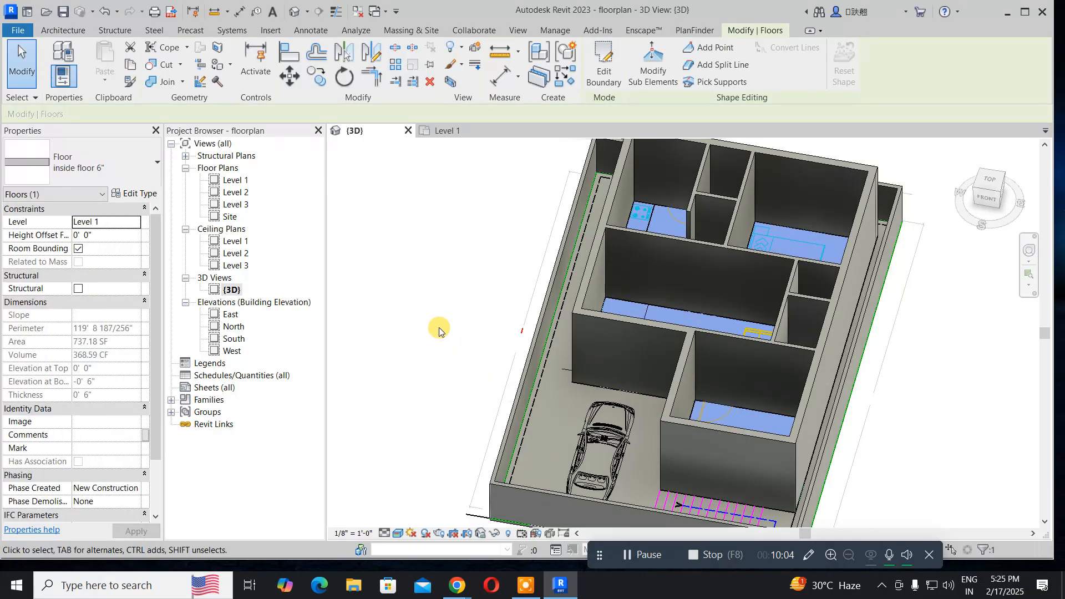
pyautogui.keyDown('shift'); pyautogui.moveTo(508, 413); pyautogui.dragTo(440, 341, button='middle'); pyautogui.keyUp('shift')
pyautogui.keyDown('shift'); pyautogui.moveTo(458, 329); pyautogui.dragTo(555, 424, button='middle'); pyautogui.keyUp('shift')
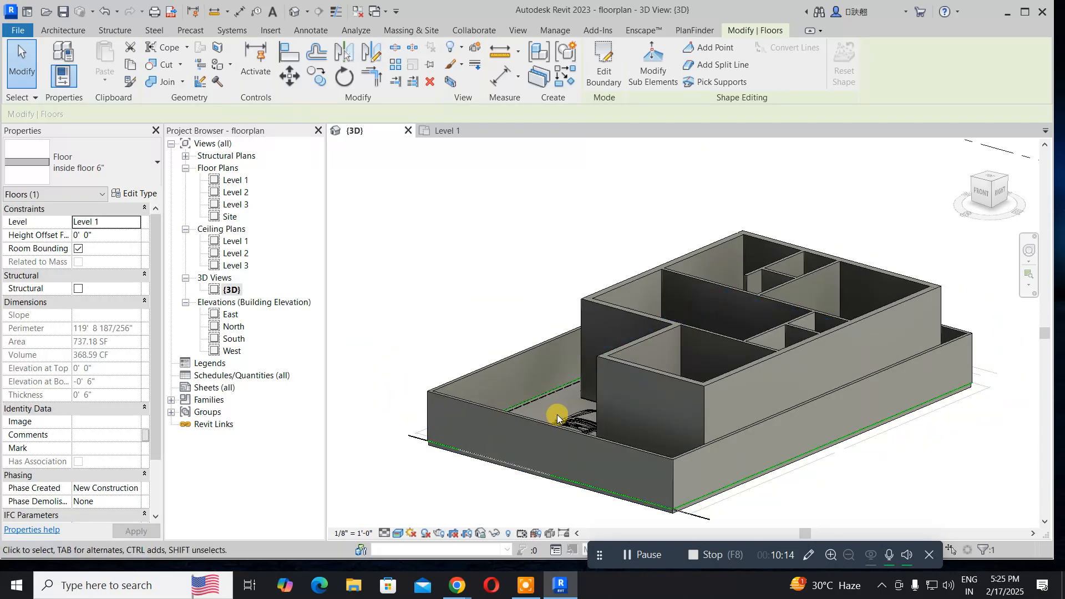